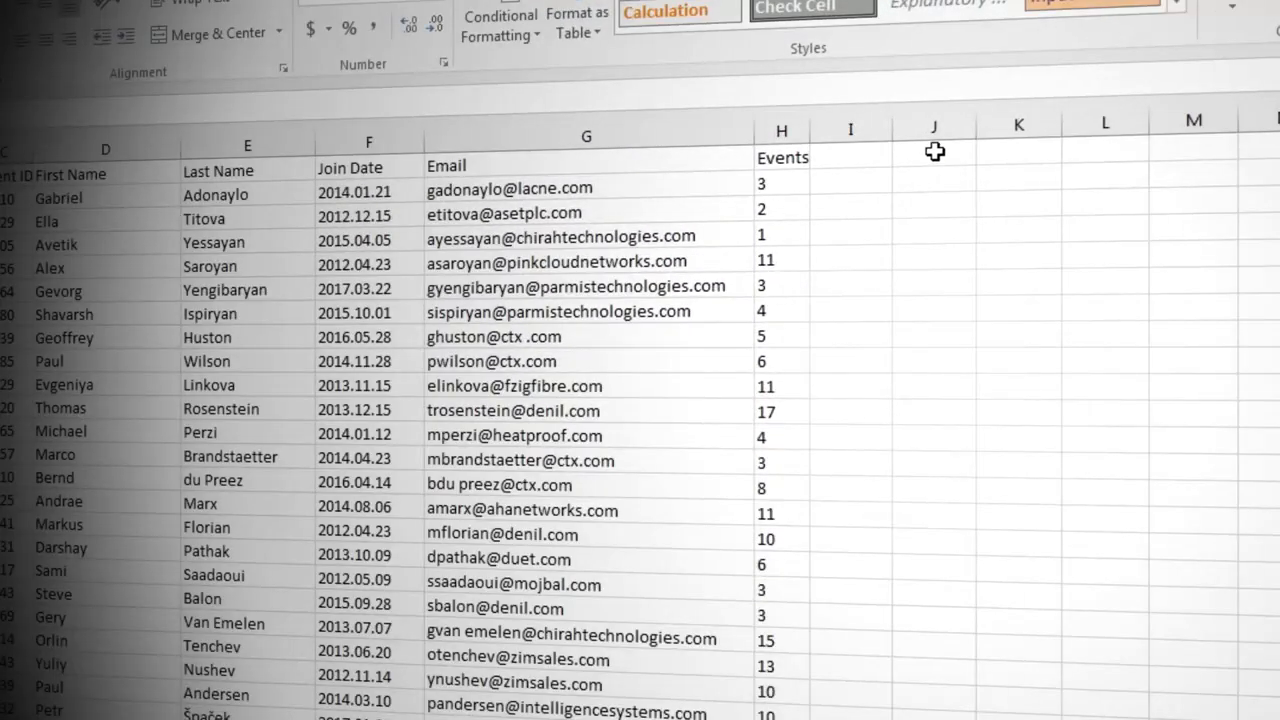
Step: Enter the formula =TODAY() in cell J1
click(934, 151)
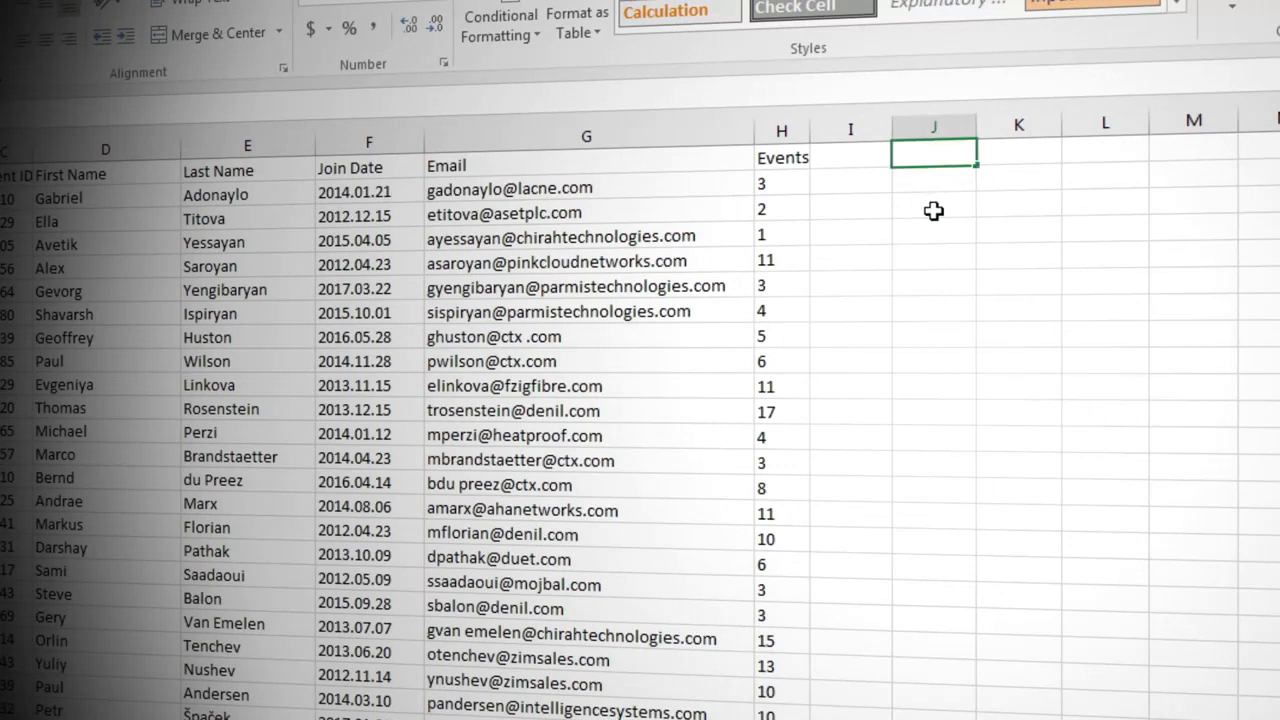
text(=today)
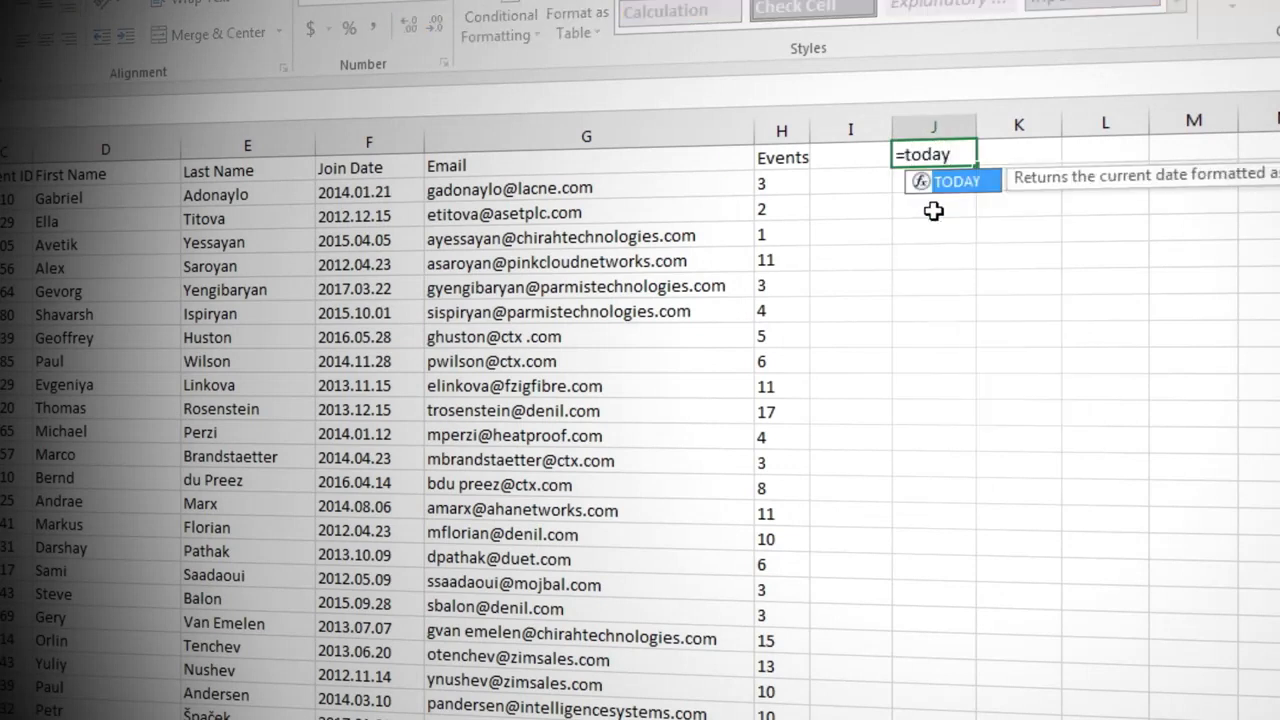
text(())
key(Return)
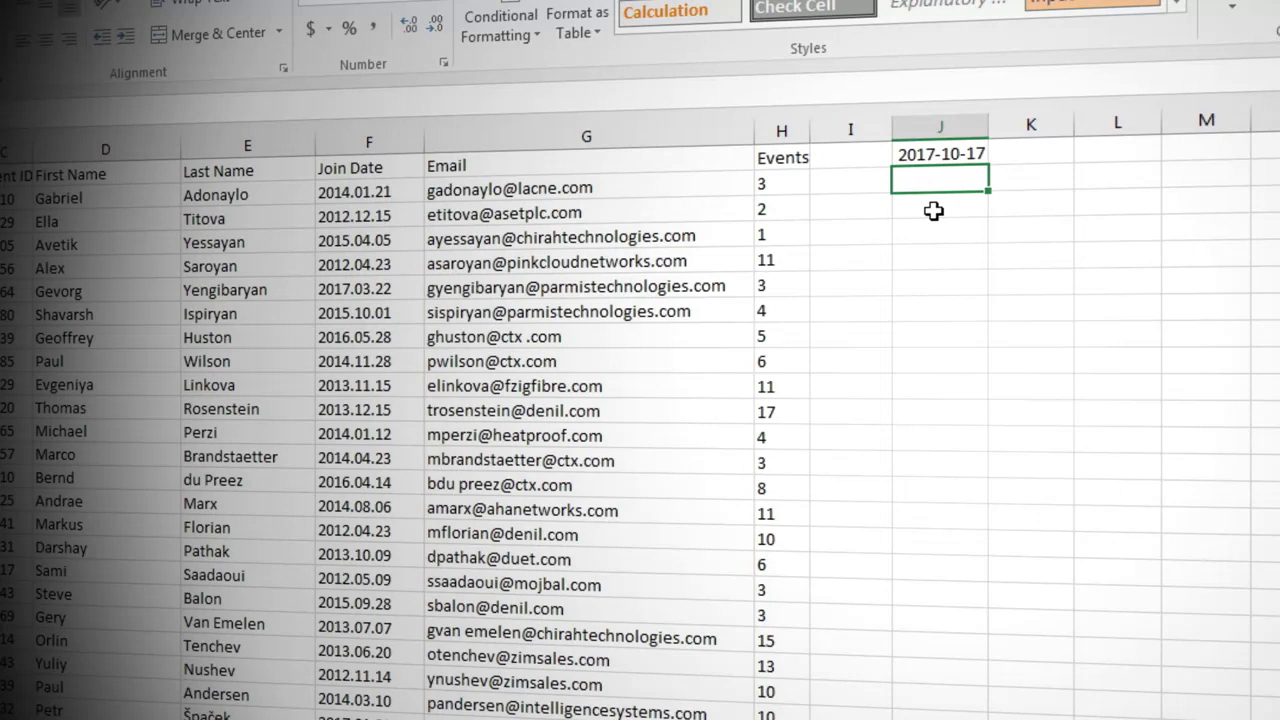
Step: Enter =TEXT(J1,"mmmm") in cell K1 to return the month name of the date in J1
click(1032, 151)
text(=te)
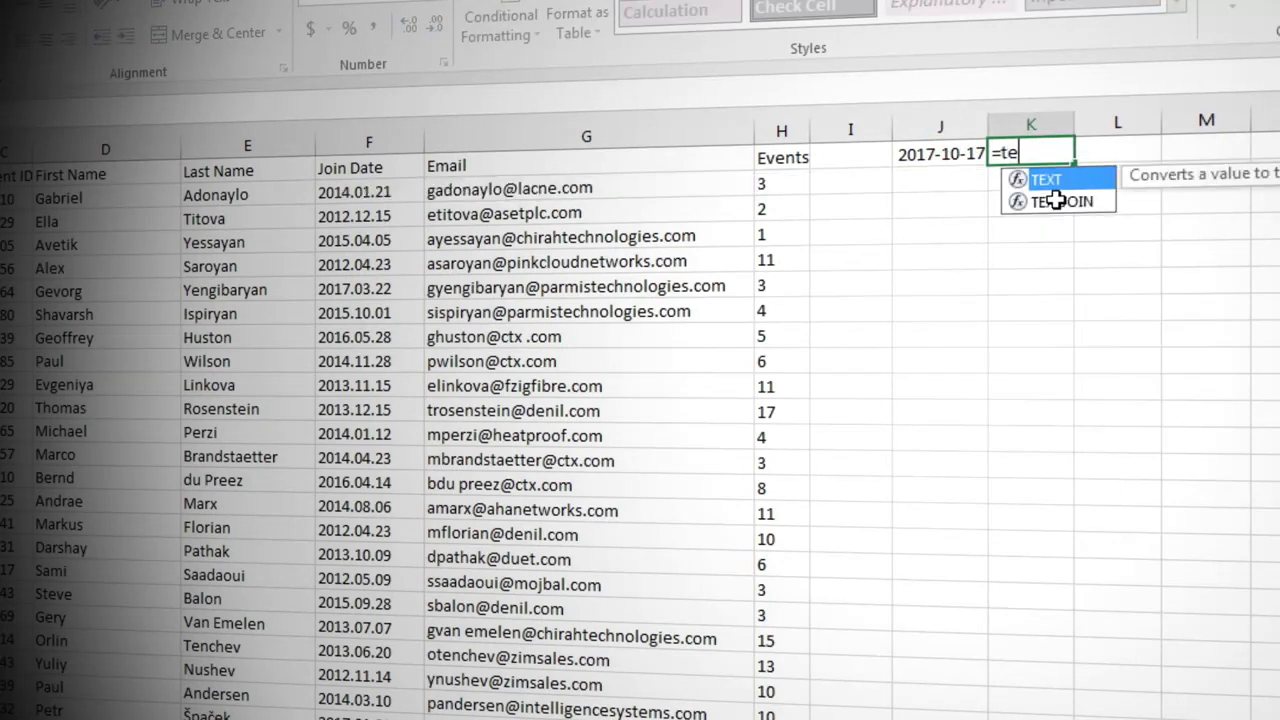
key(Tab)
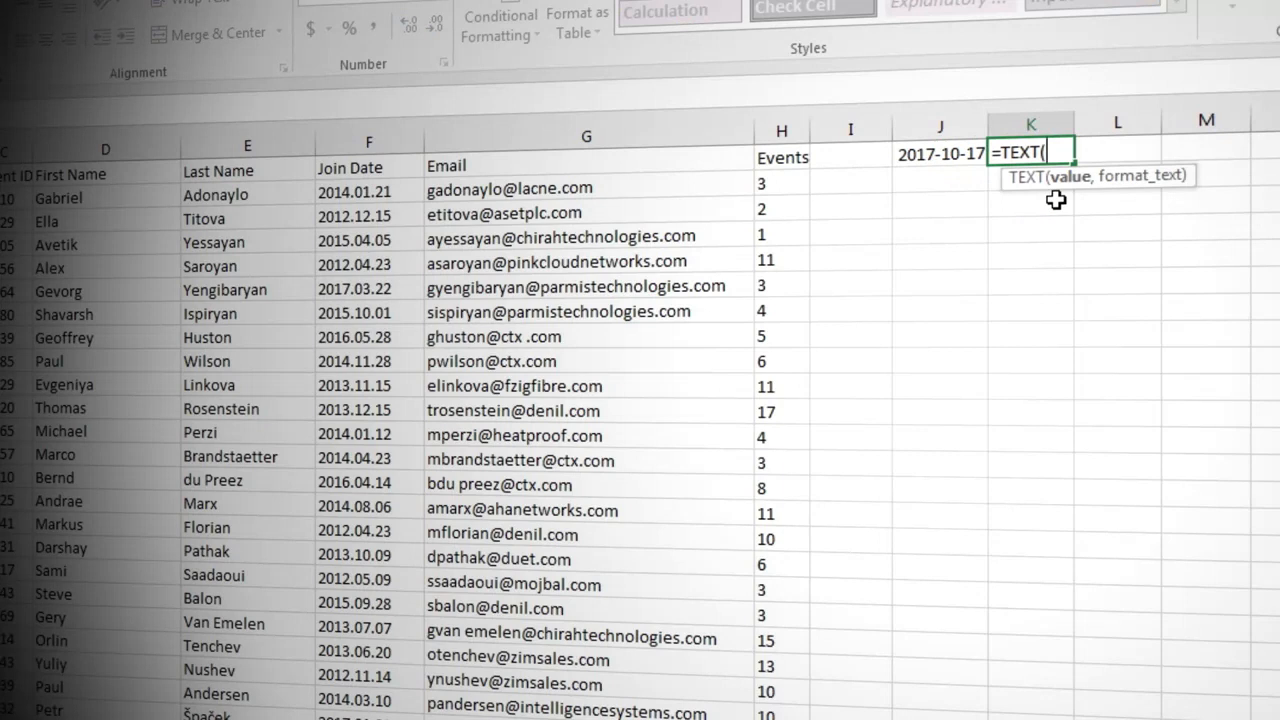
click(945, 150)
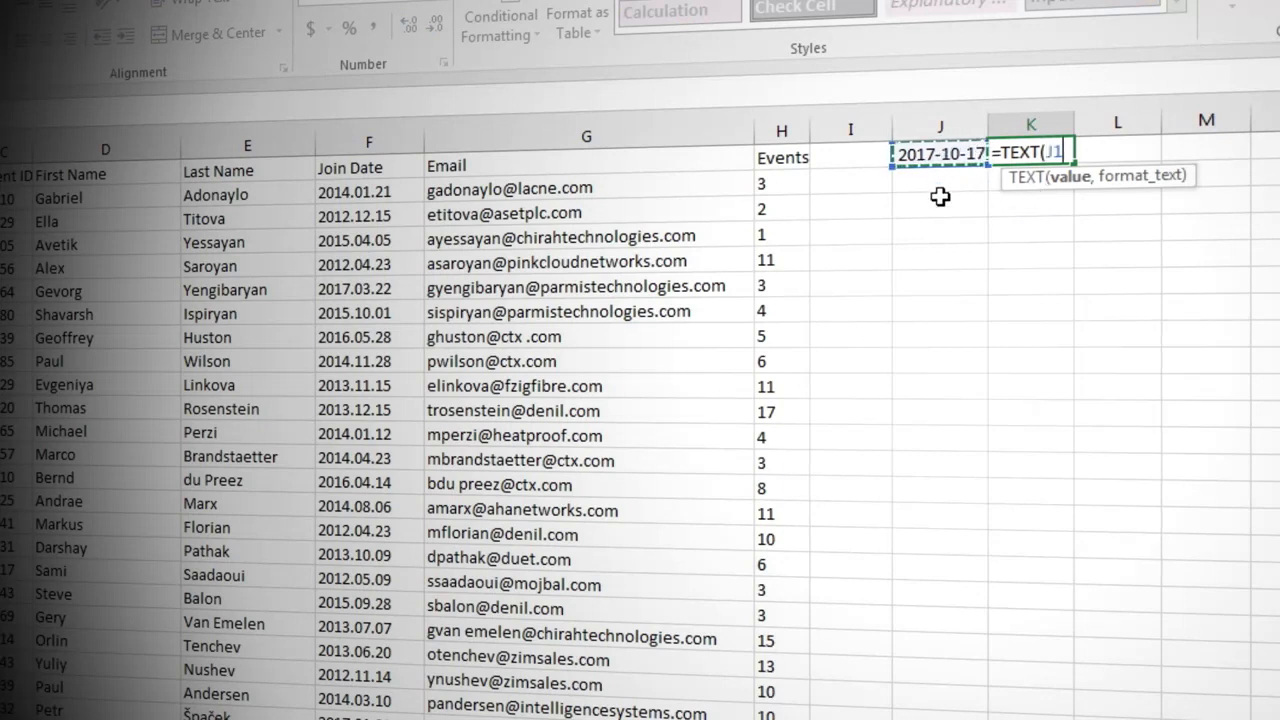
text(,)
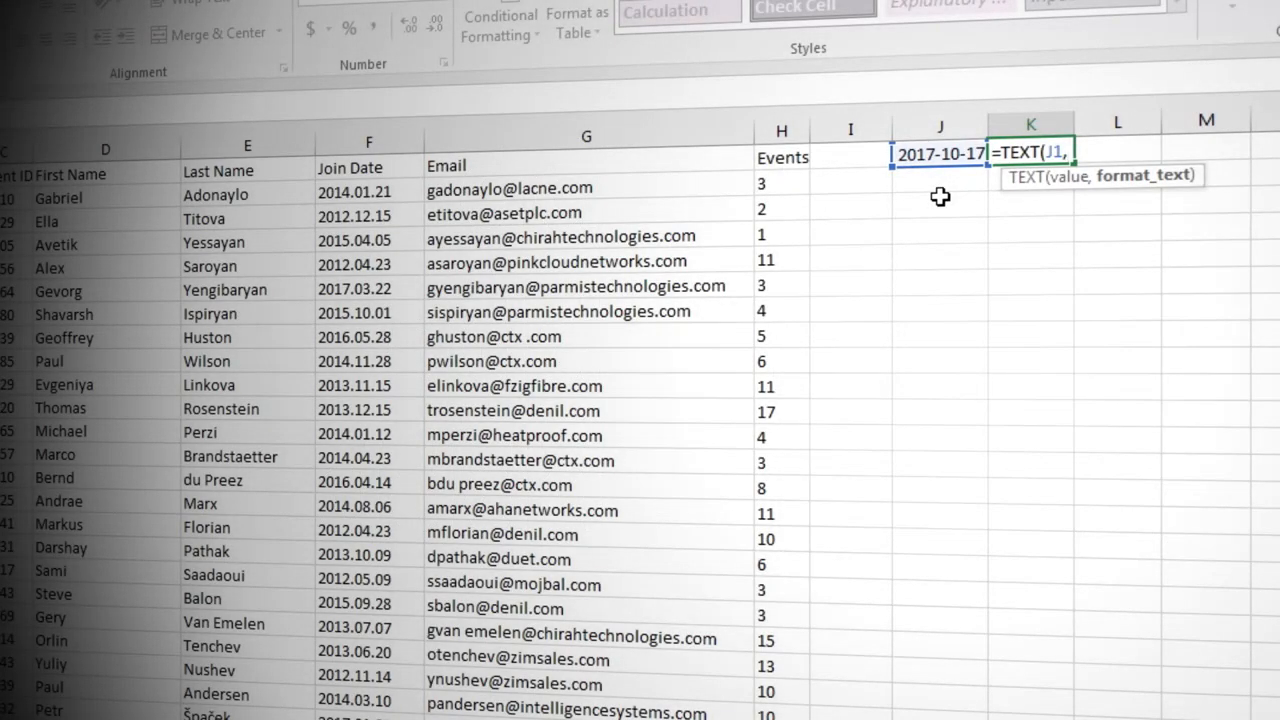
text("mmmm)
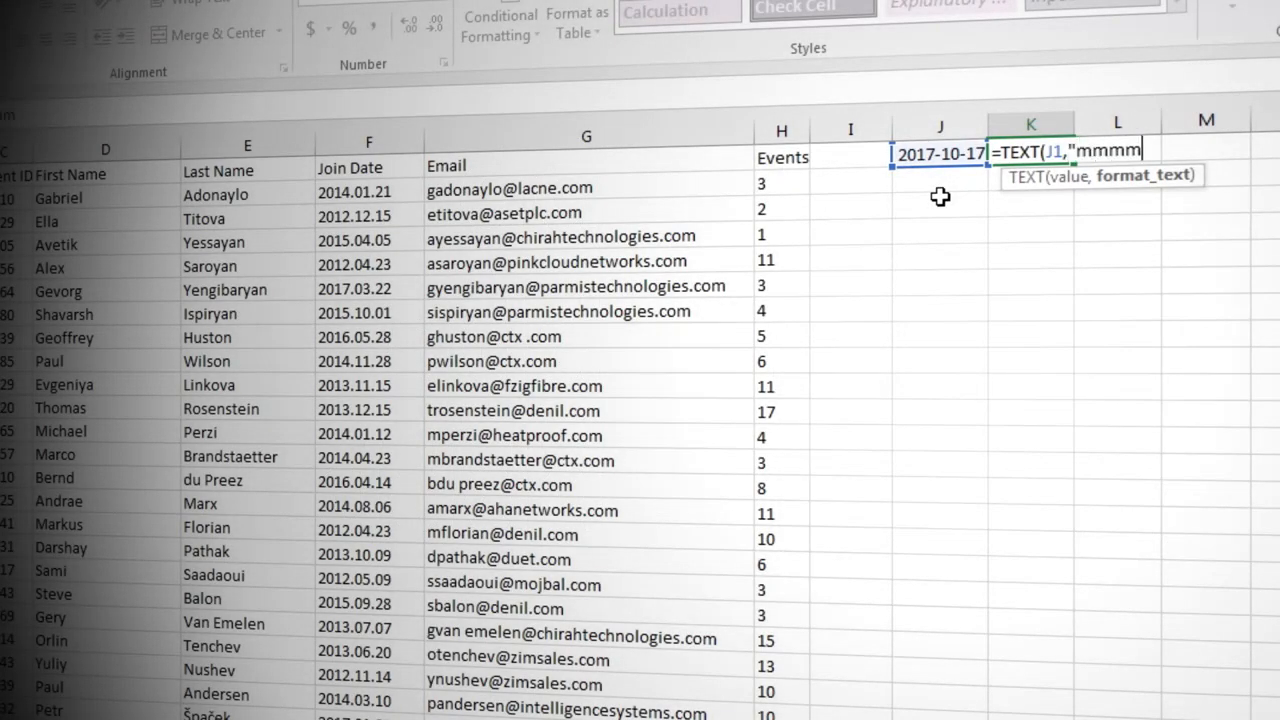
text("))
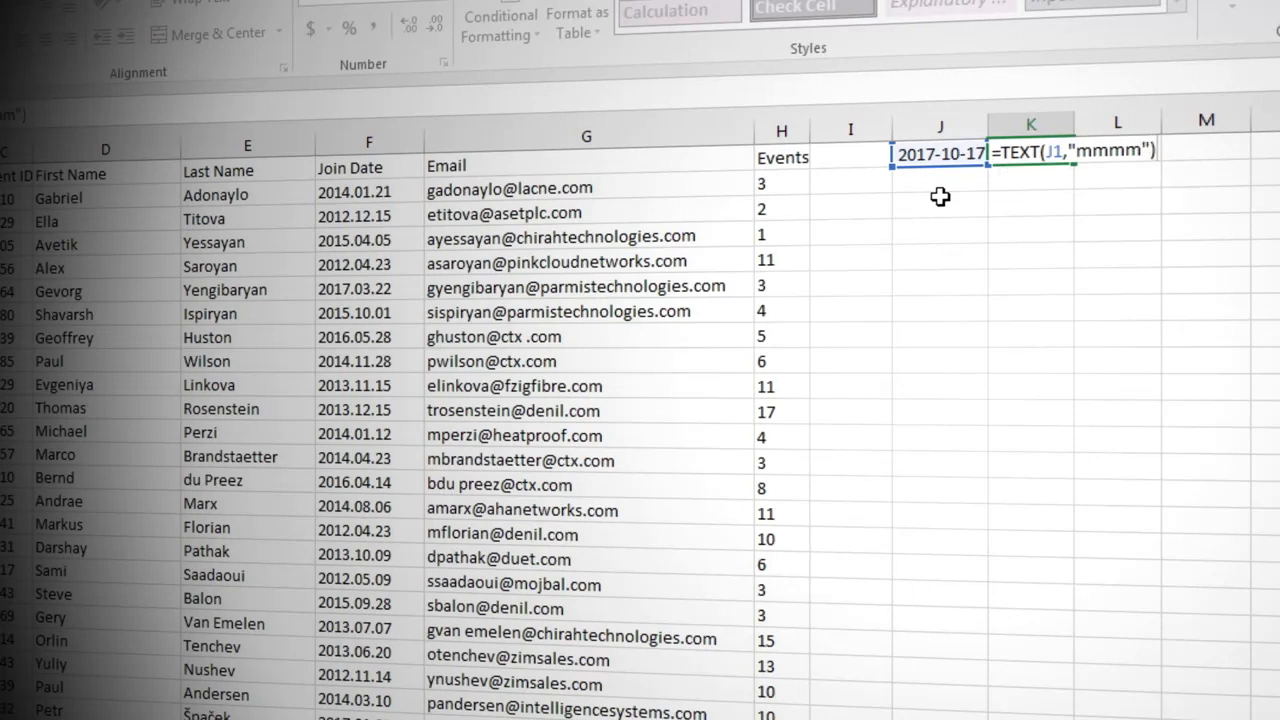
key(Return)
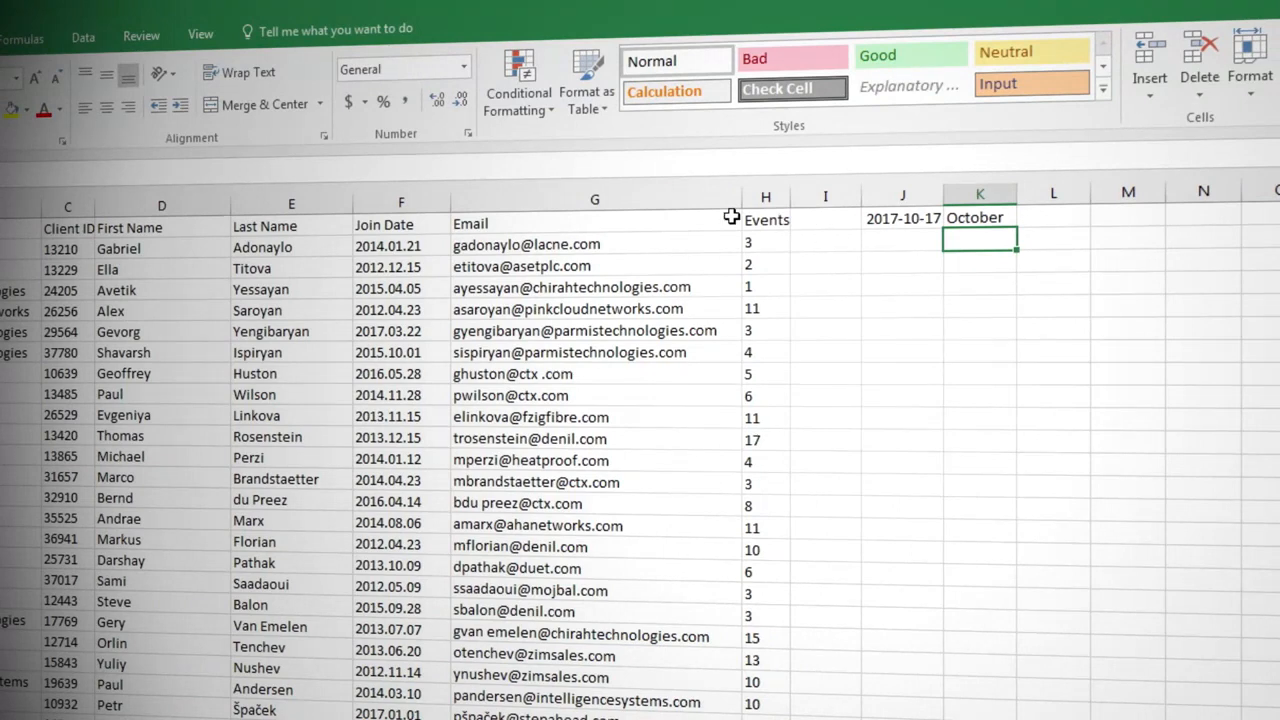
Step: Insert a new column before the Email column and give it the header "Join Month"
click(612, 197)
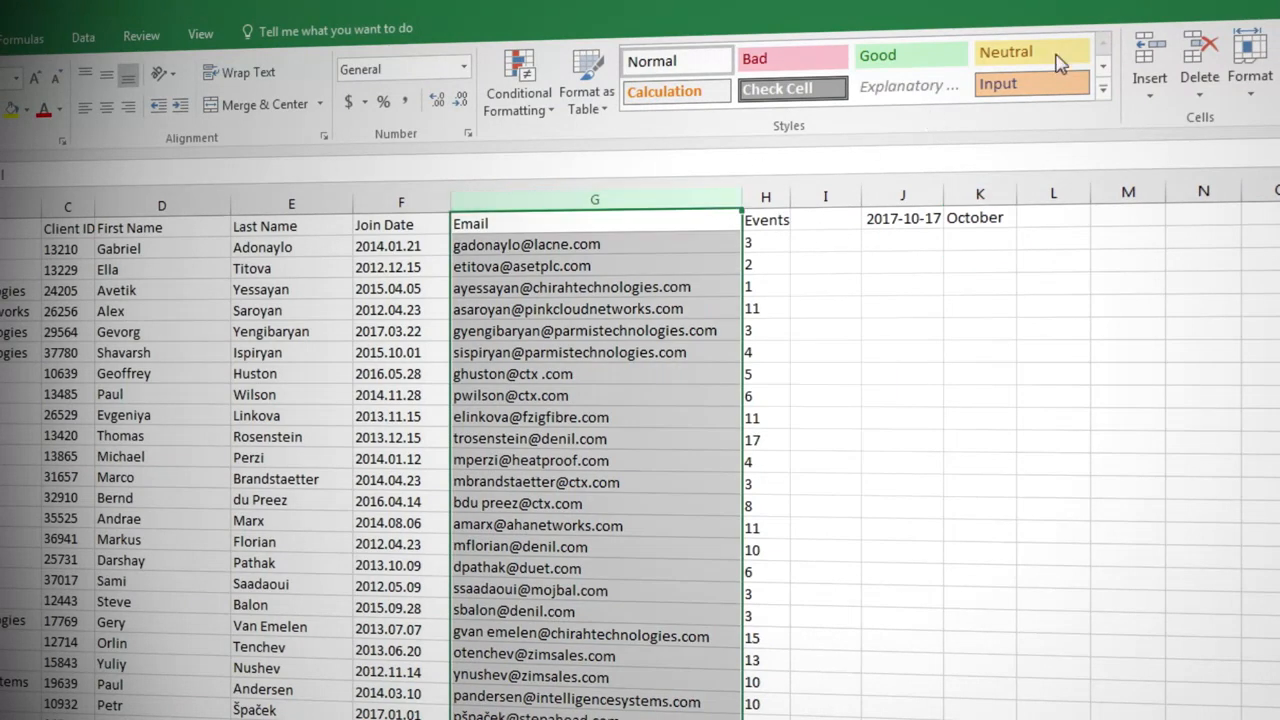
click(1149, 60)
click(492, 224)
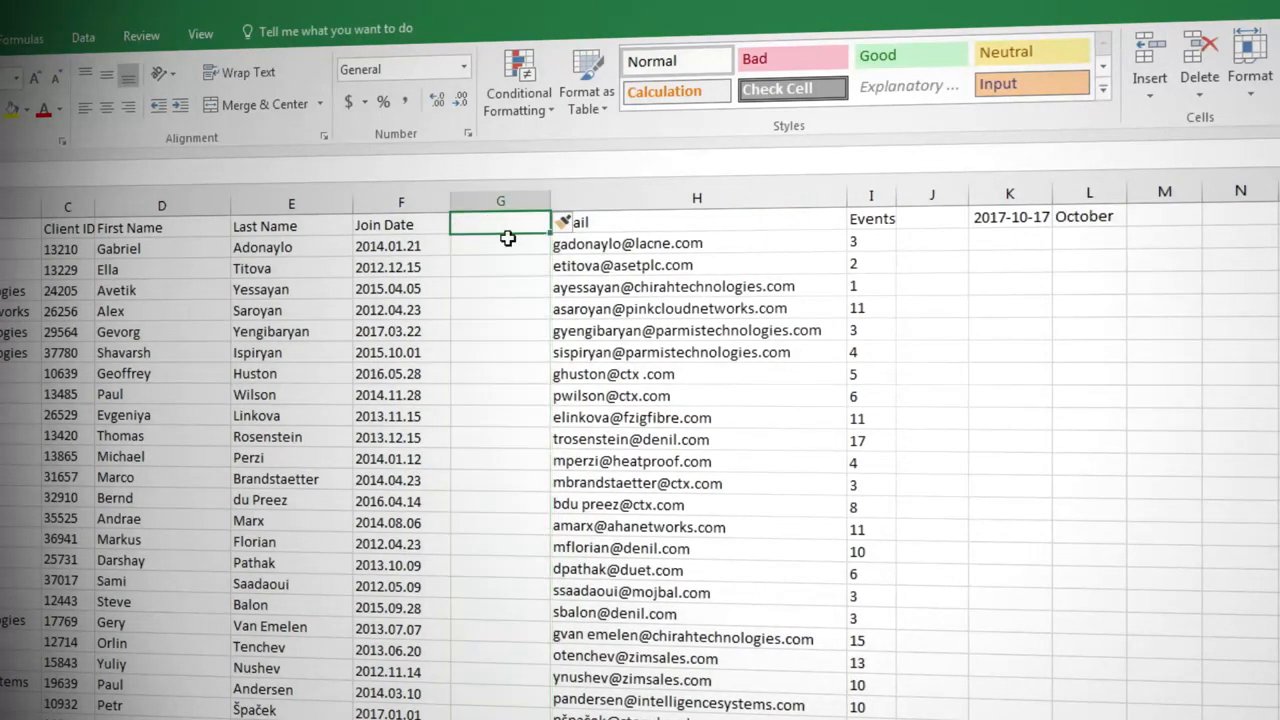
text(Join Month)
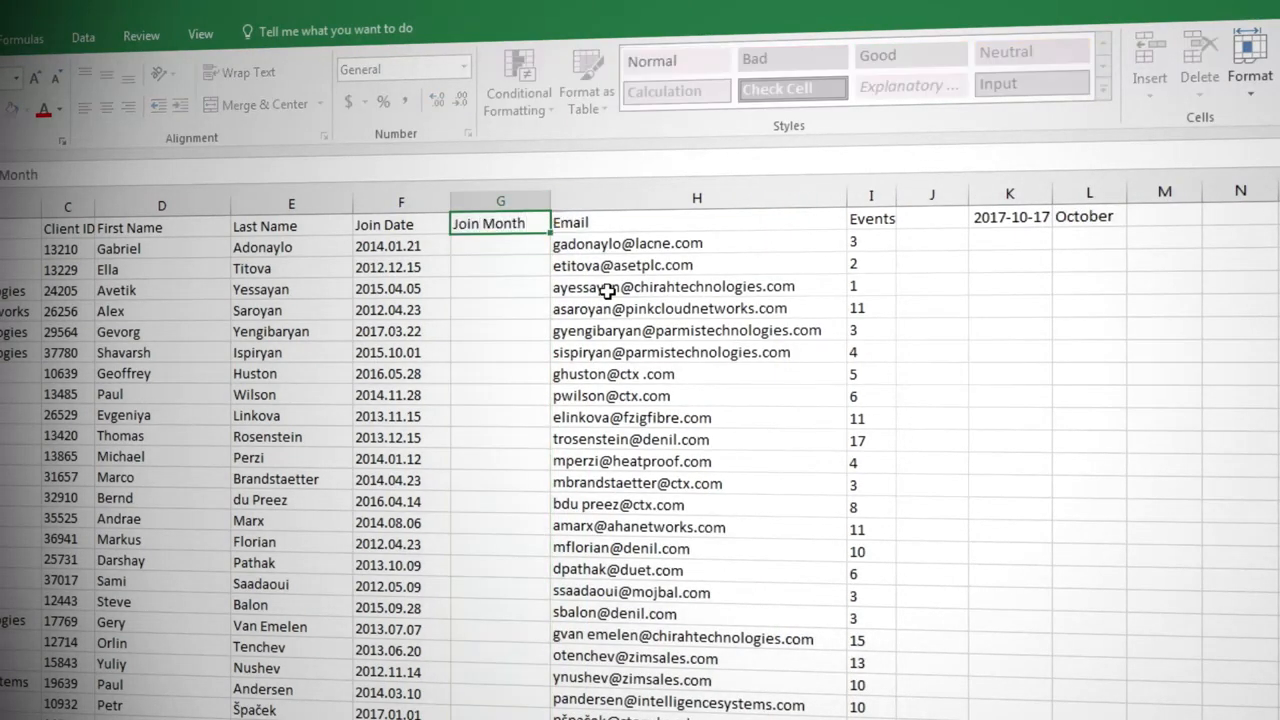
key(Return)
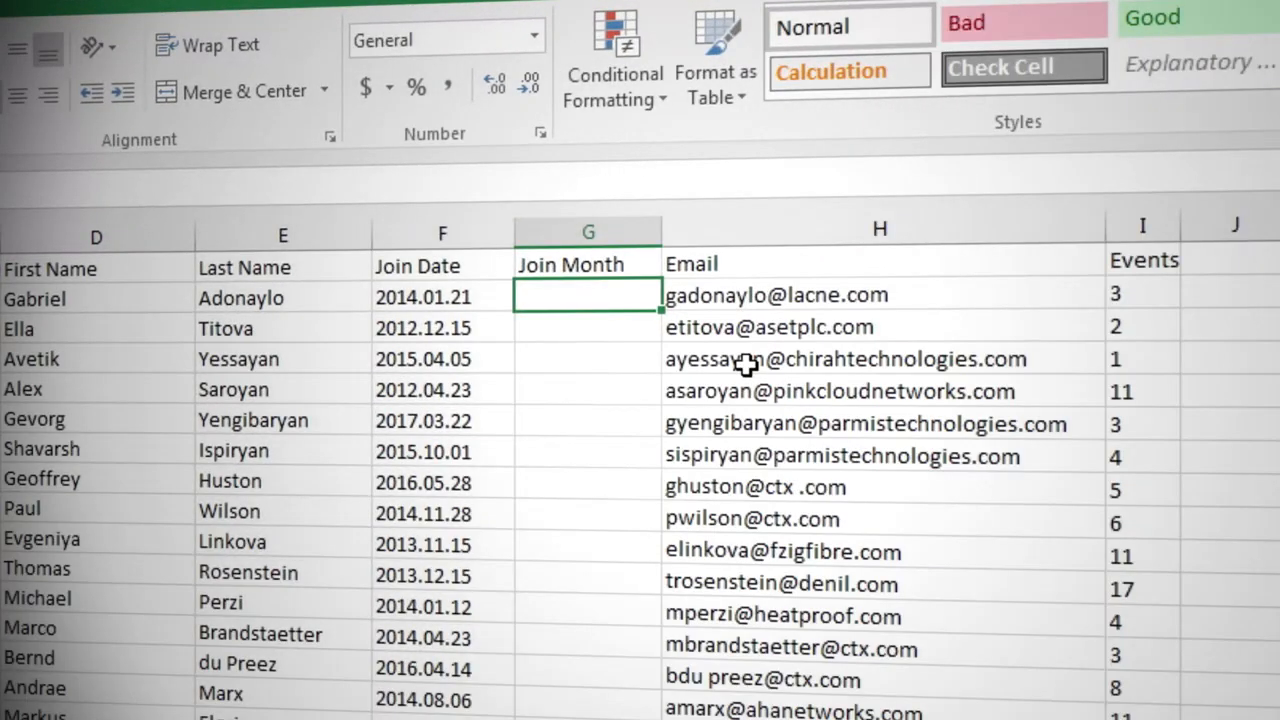
Step: Enter =TEXT(F2,"mmmm") in cell G2 to extract the month name from the first join date
text(=te)
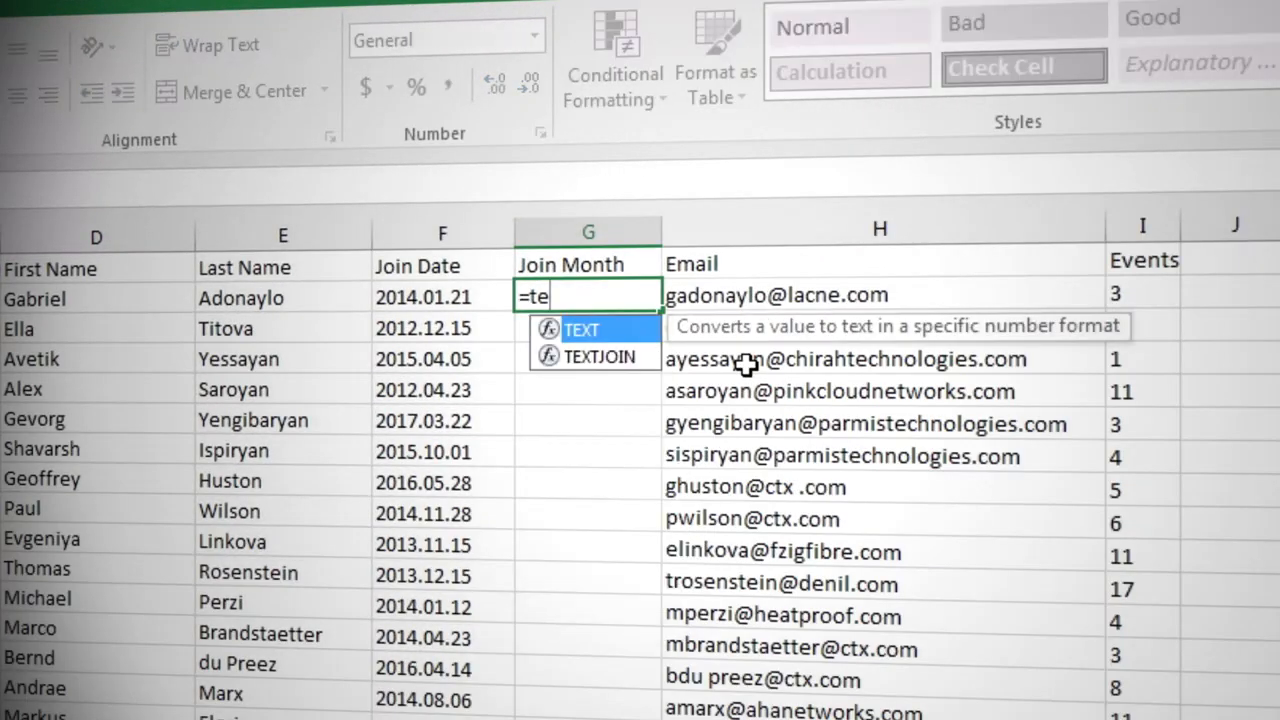
key(Tab)
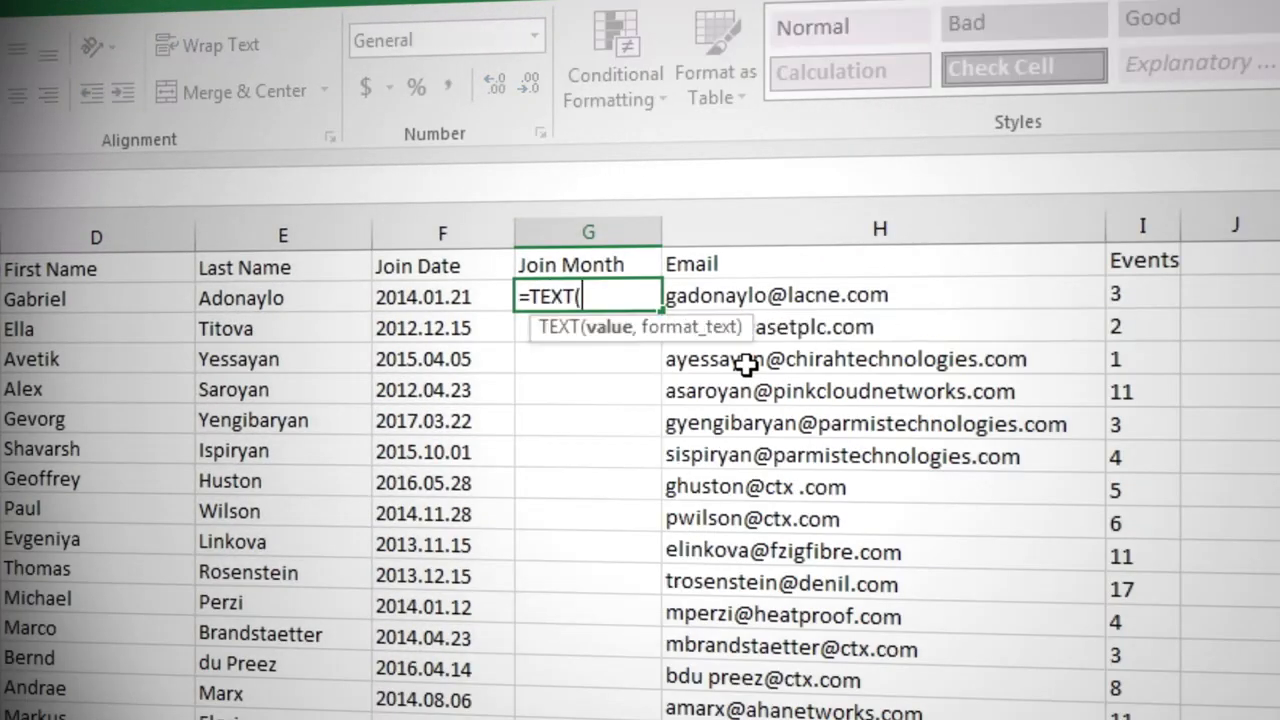
click(443, 298)
text(,)
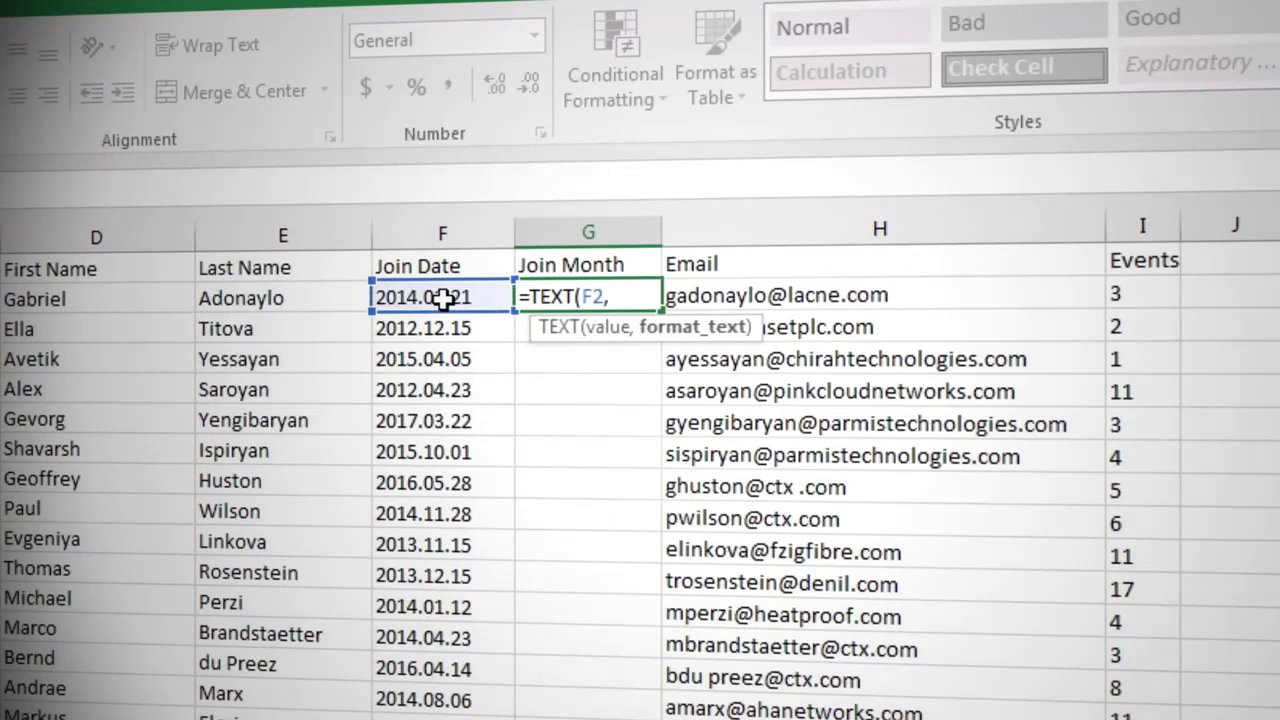
text("mm)
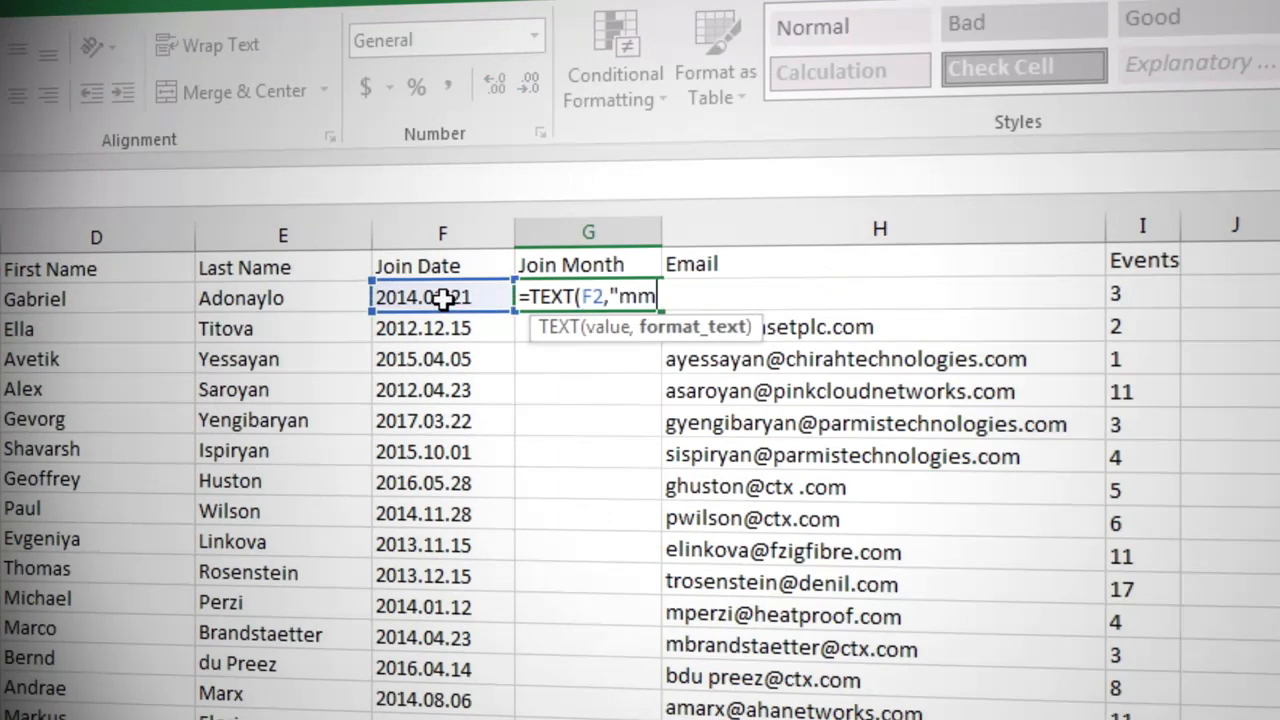
text(mm"))
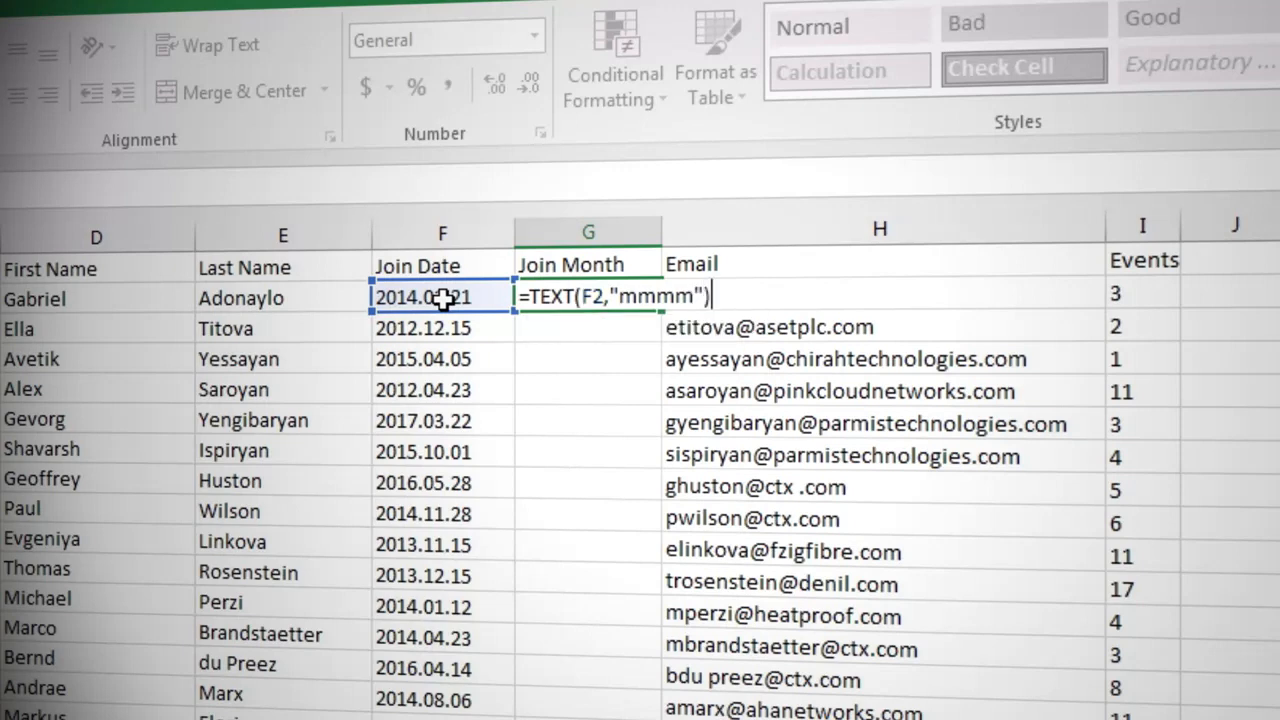
key(Return)
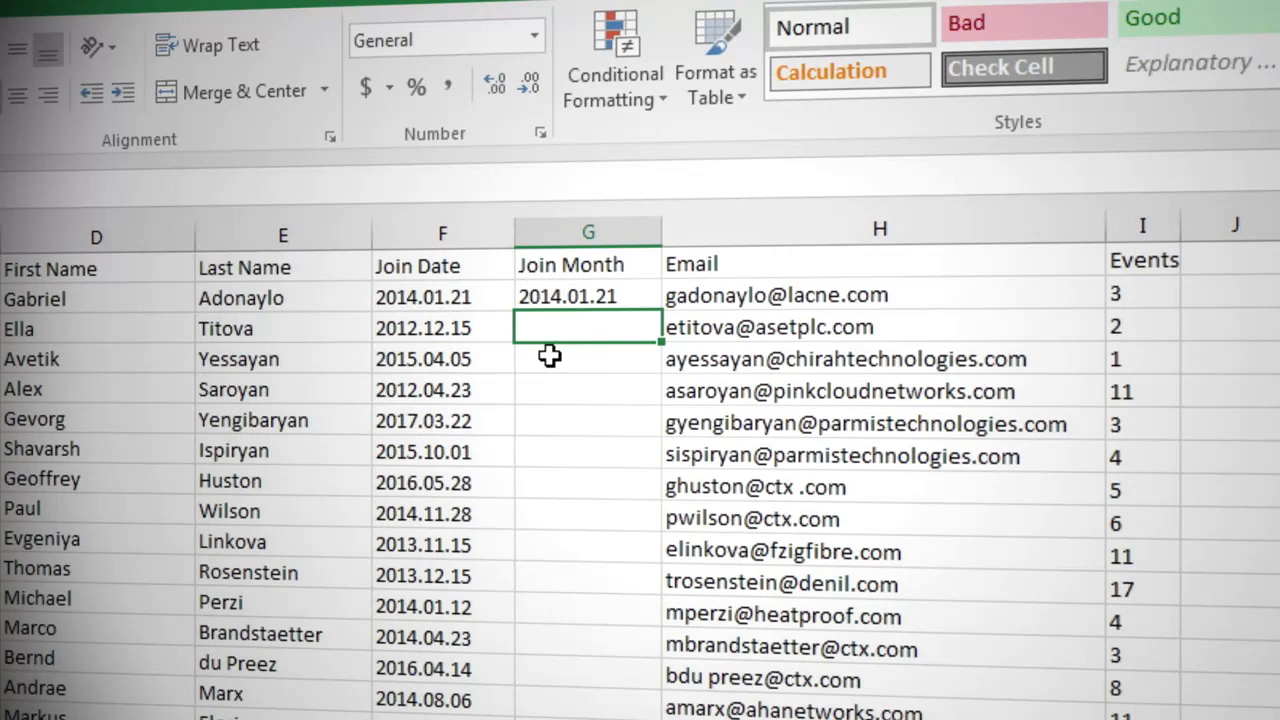
Step: Edit the formula in F2 to start a DATE function with LEFT(Sheet1!F2,4) as its year, copying the Sheet1!F2 reference
double_click(420, 292)
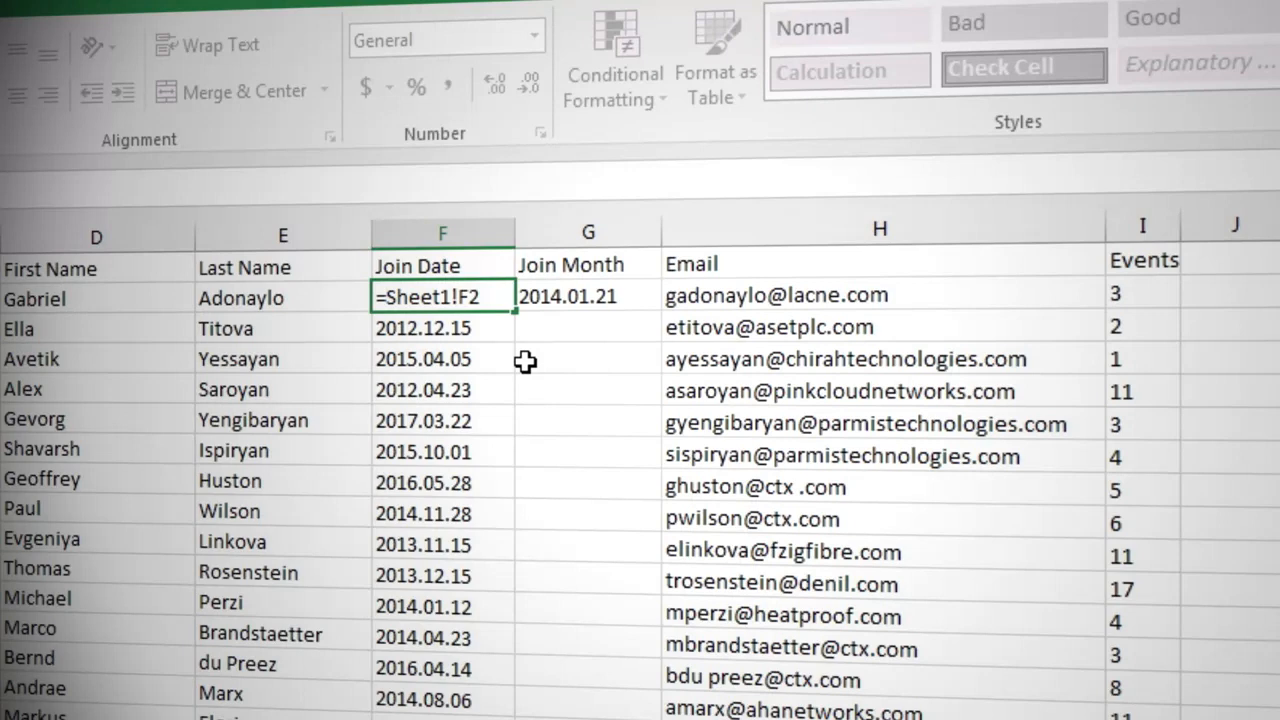
text(da)
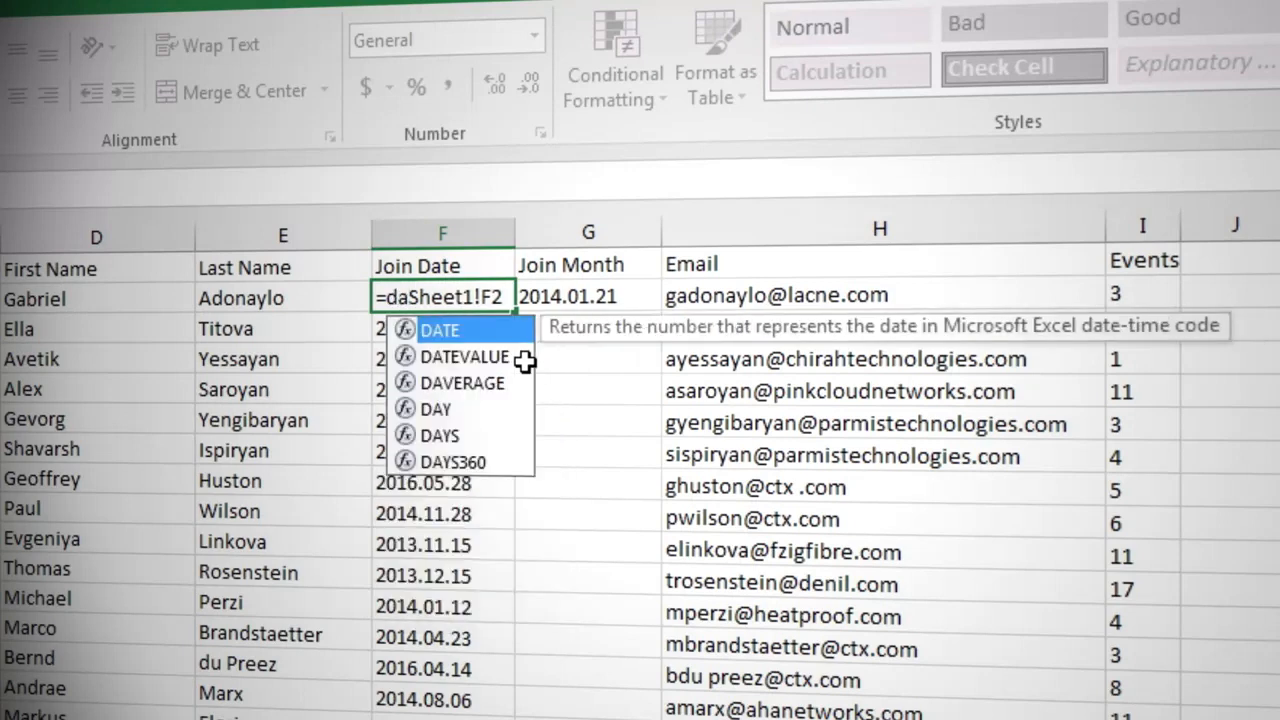
key(Tab)
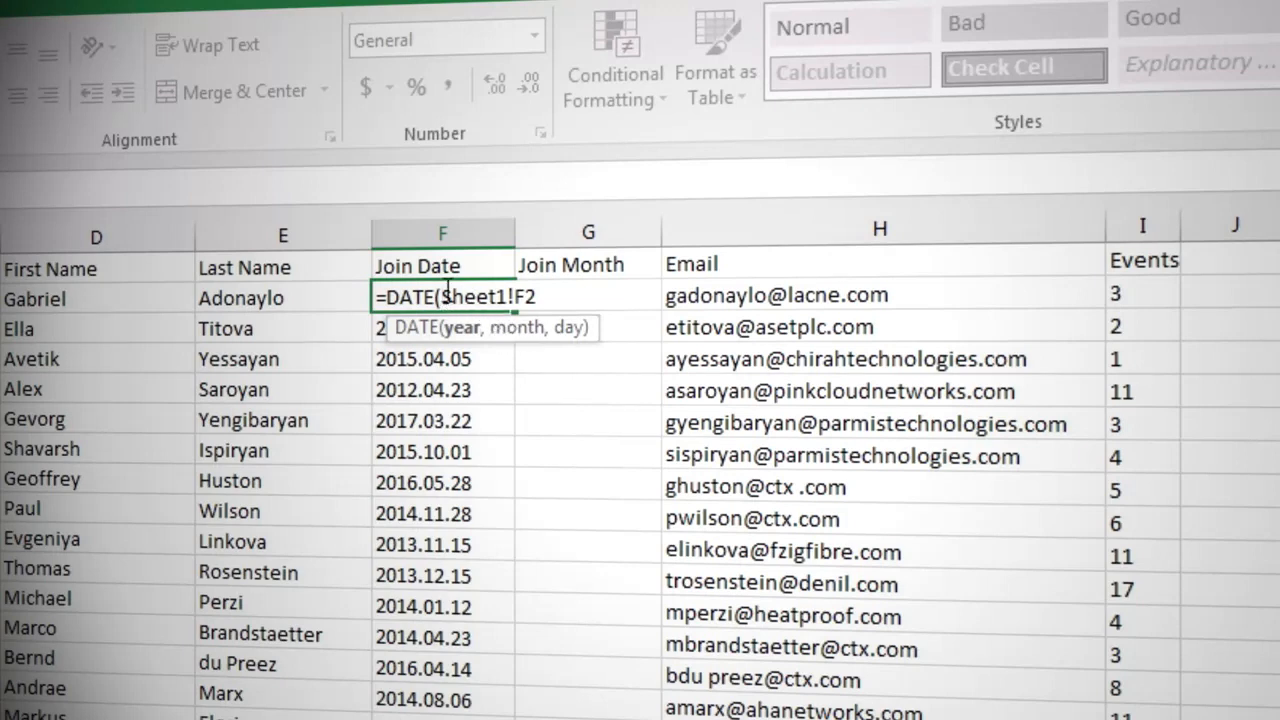
drag(441, 296, 540, 294)
key(ctrl+c)
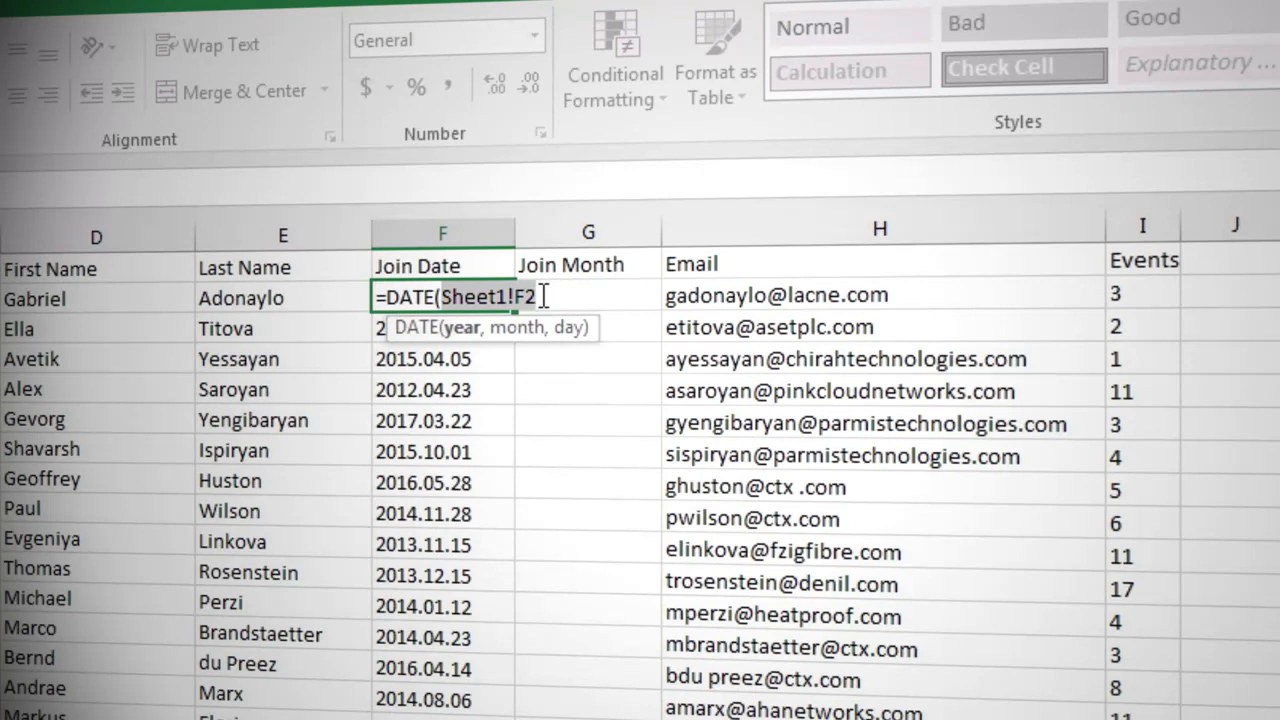
click(442, 297)
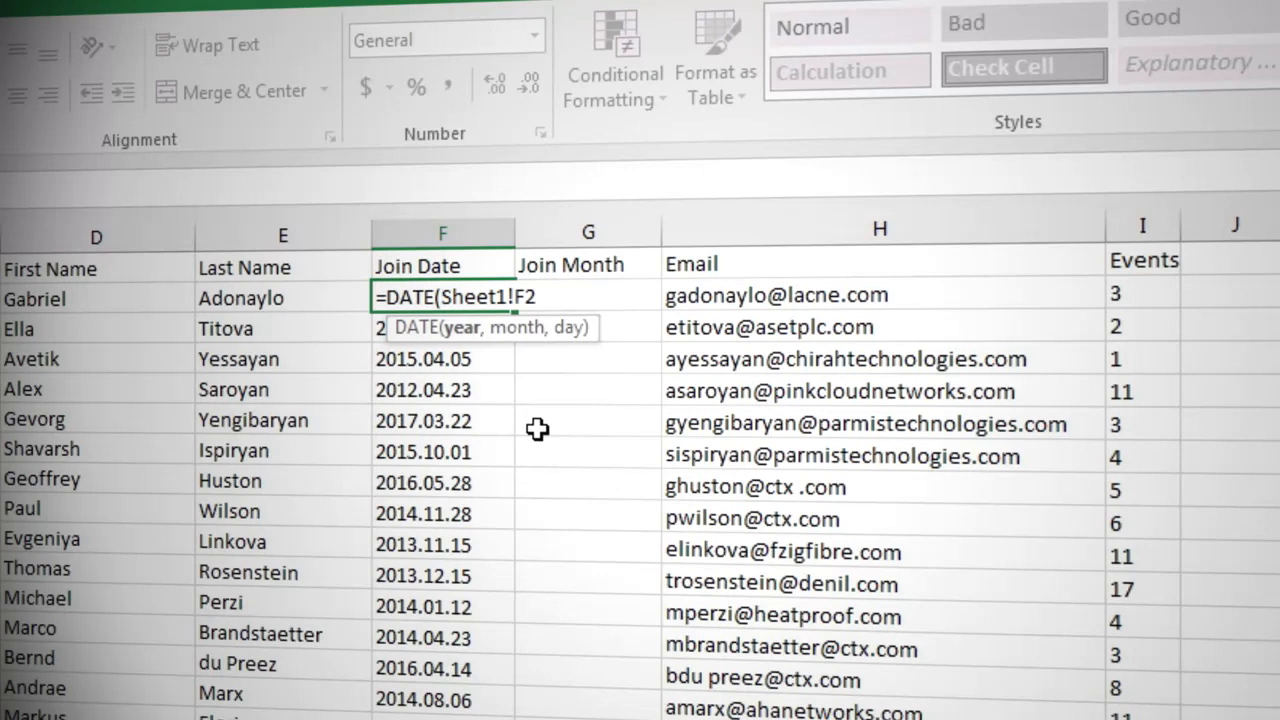
text(le)
key(Tab)
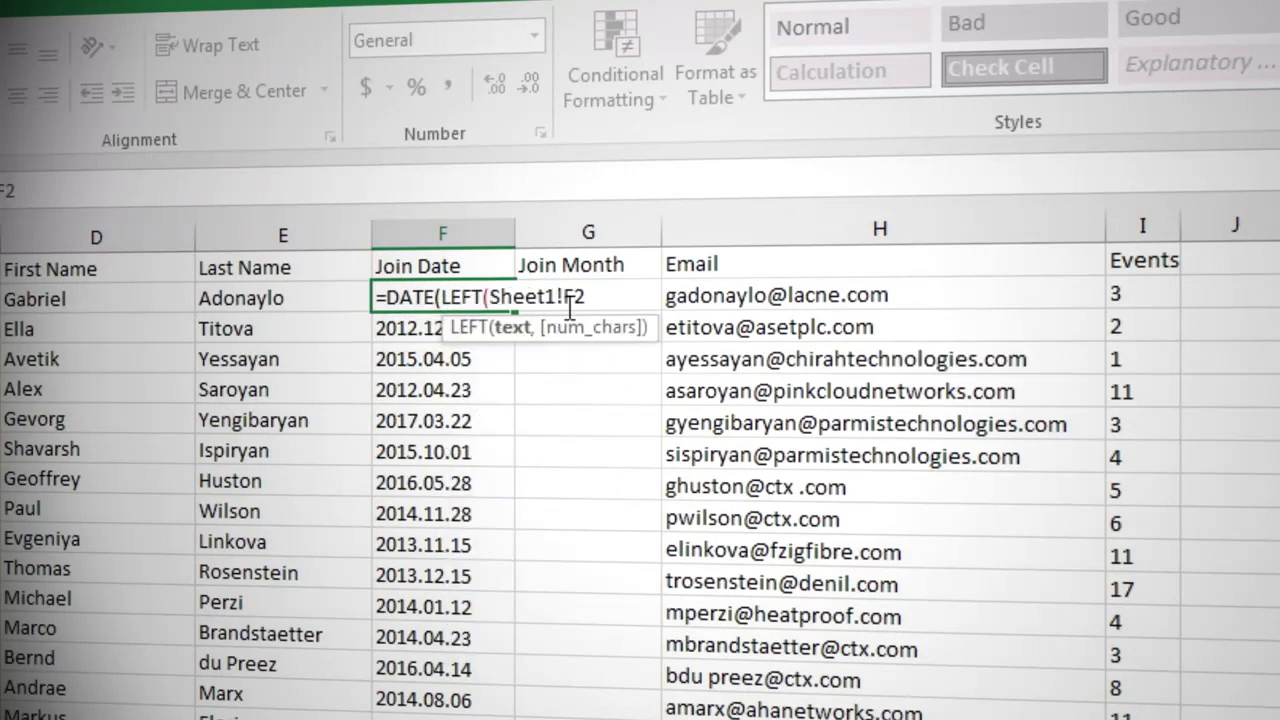
text(,)
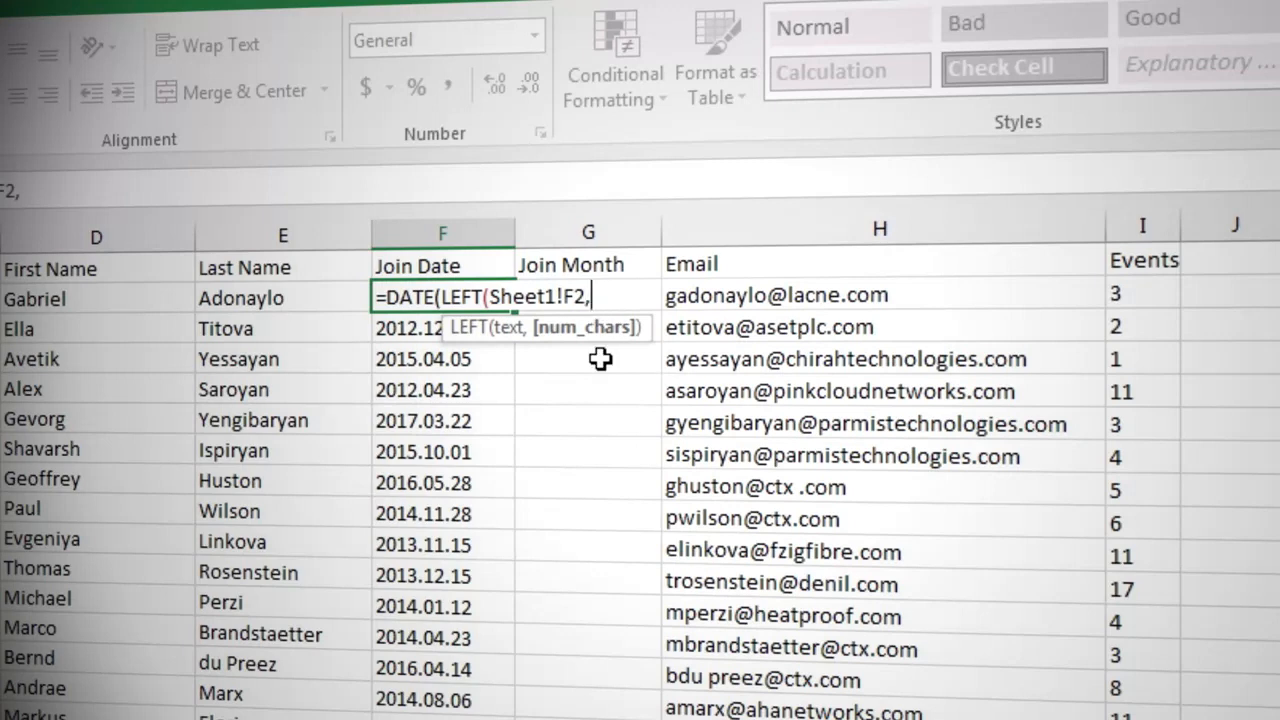
text(4))
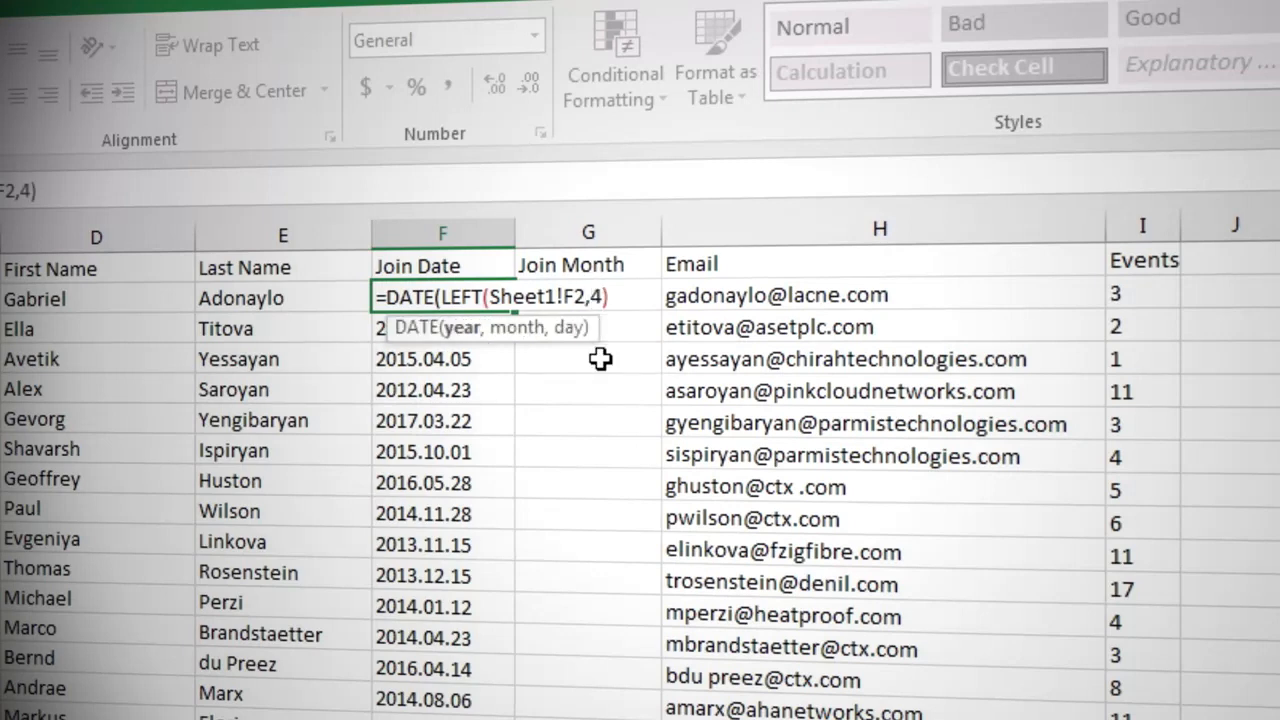
Step: Add MID(Sheet1!F2,6,2) as the month argument of the DATE formula in F2
text(,)
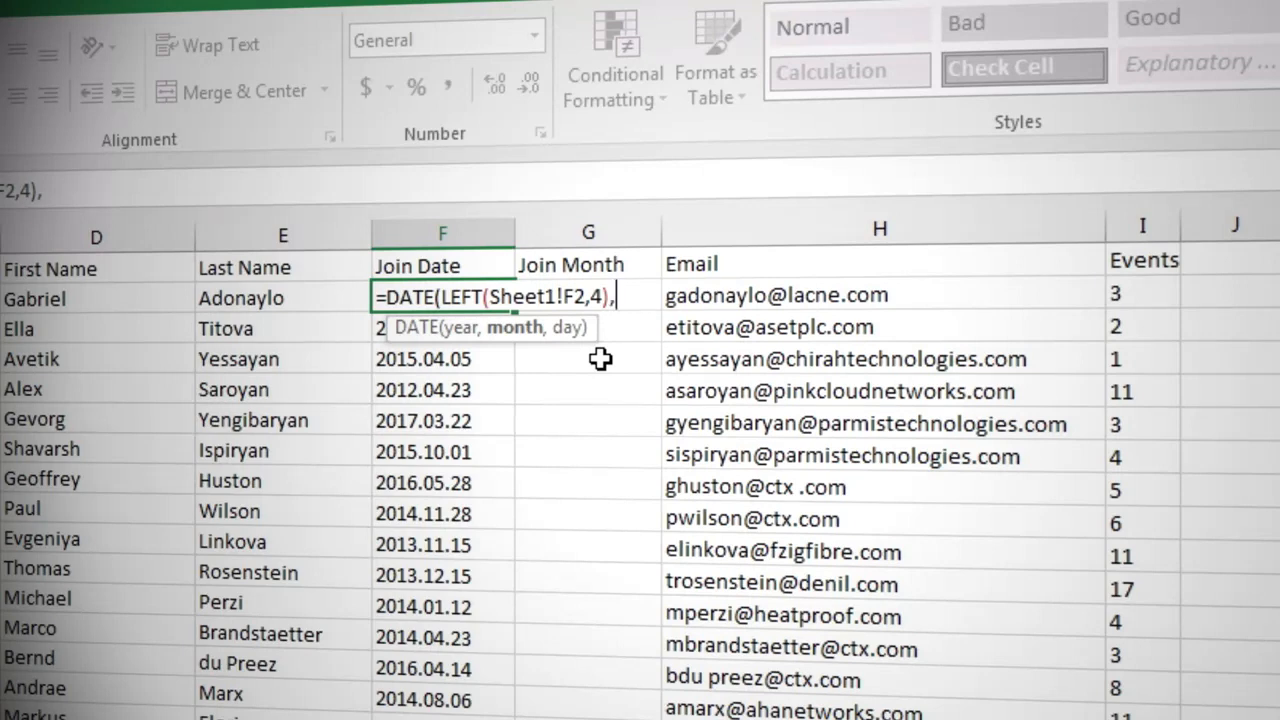
text(mi)
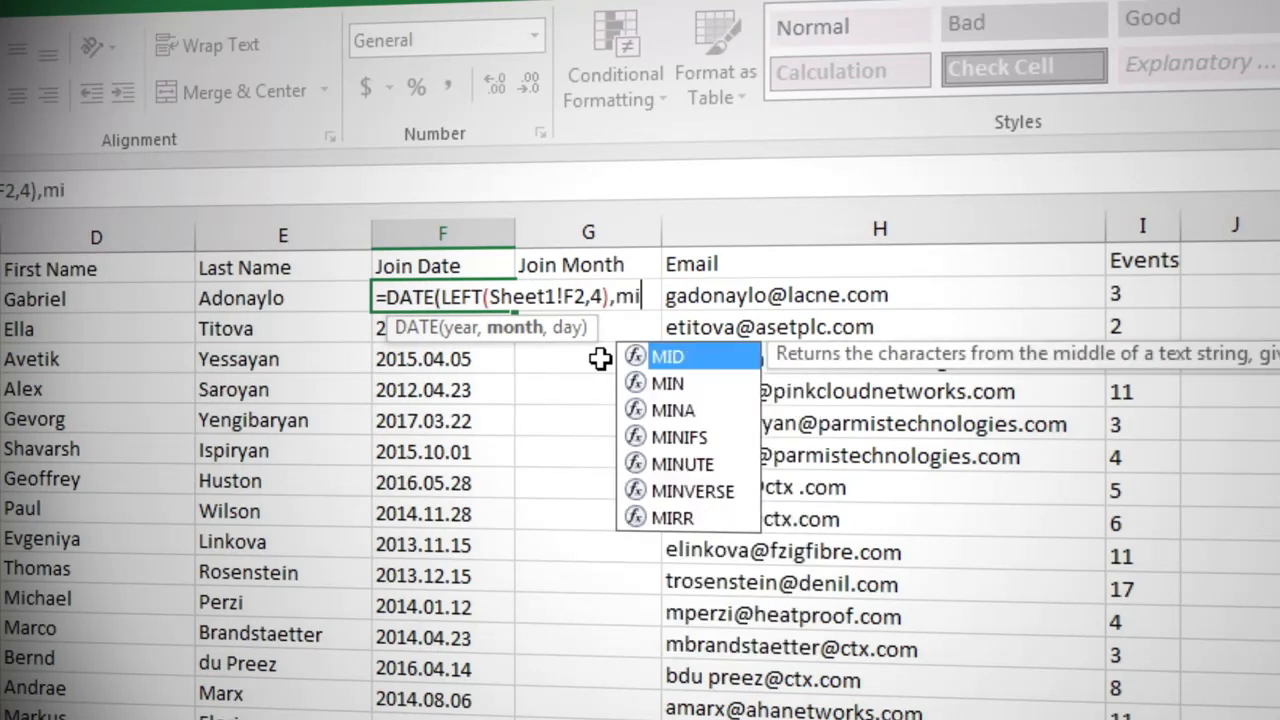
text(d()
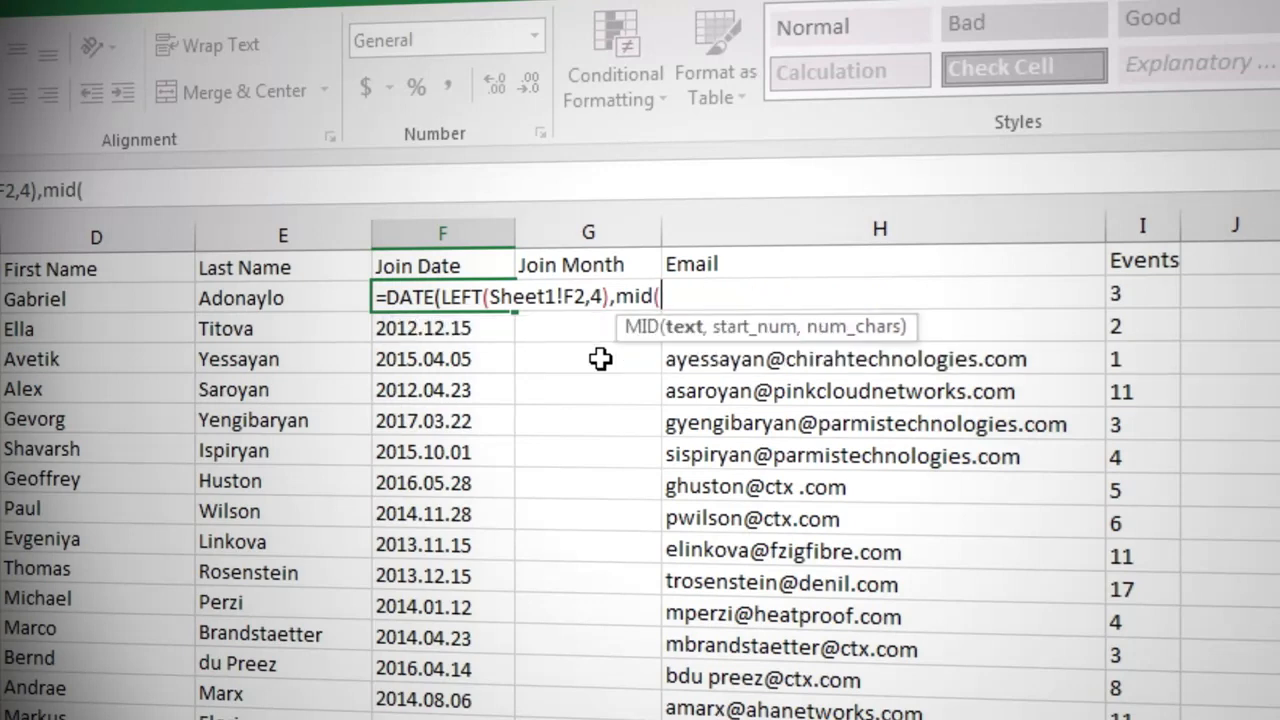
key(ctrl+v)
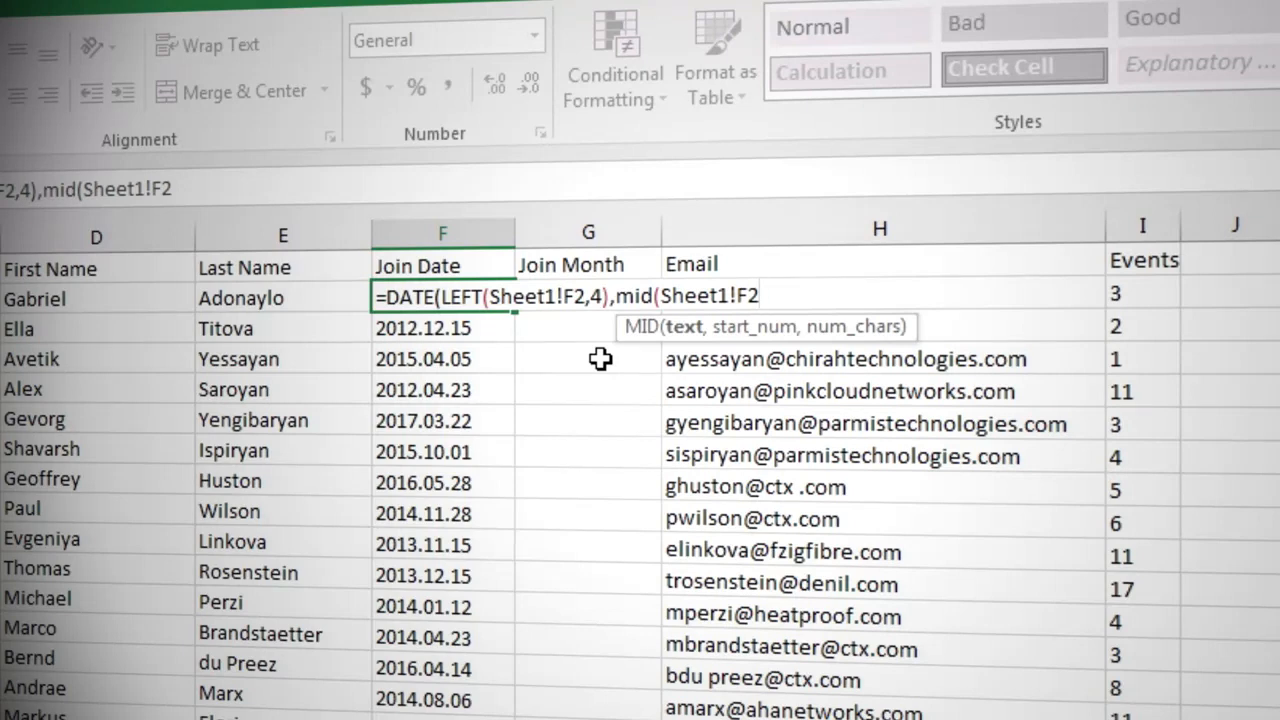
text(,)
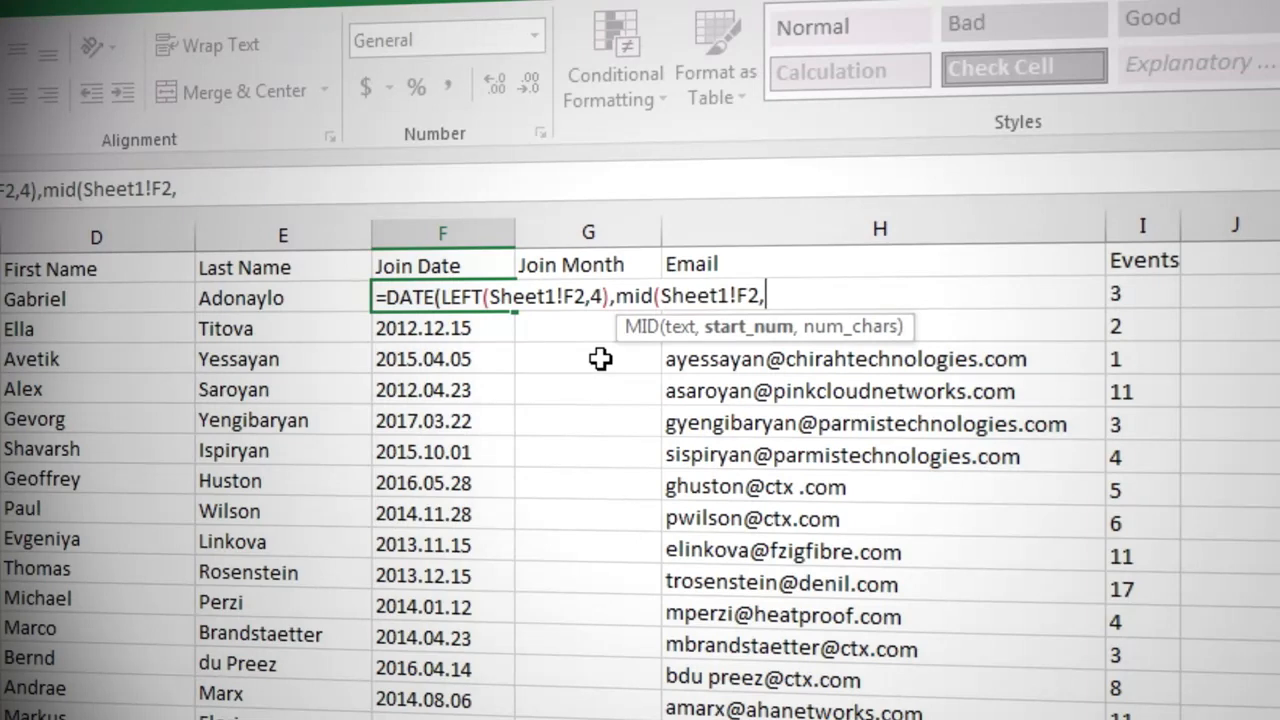
text(6,)
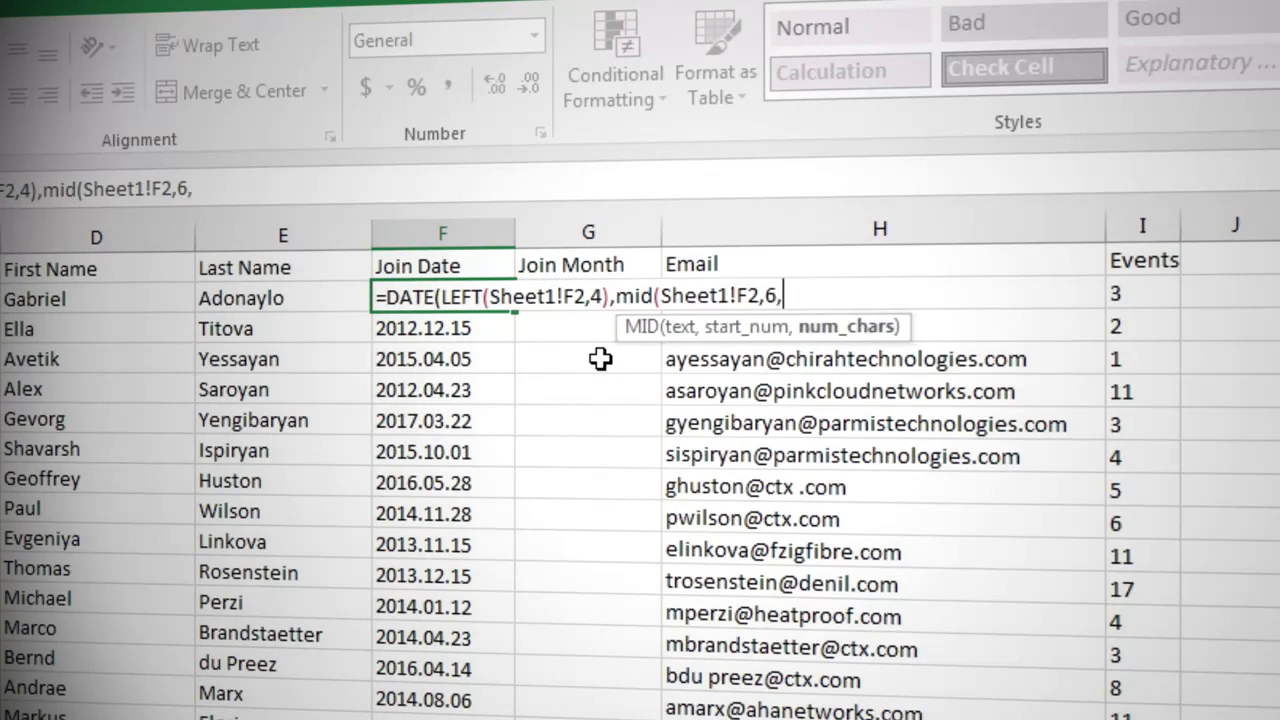
text(2))
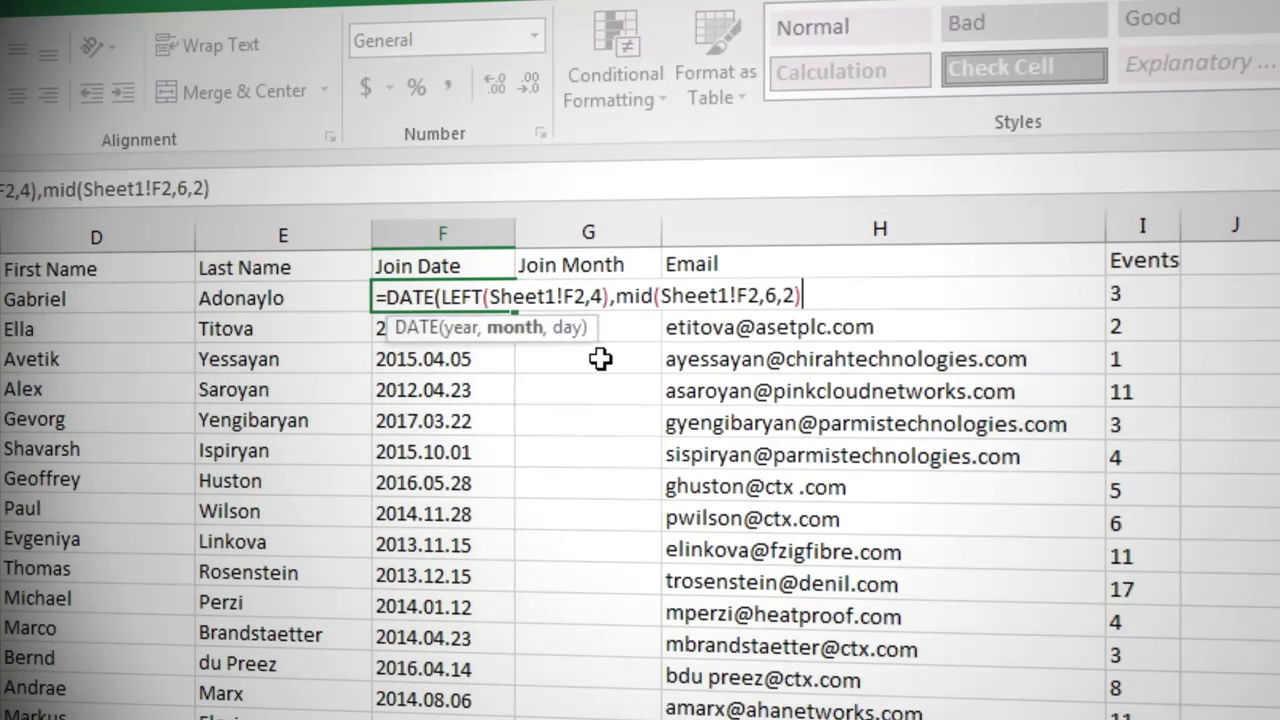
Step: Complete the DATE formula in F2 with RIGHT(Sheet1!F2,2) as the day argument and enter it
text(,)
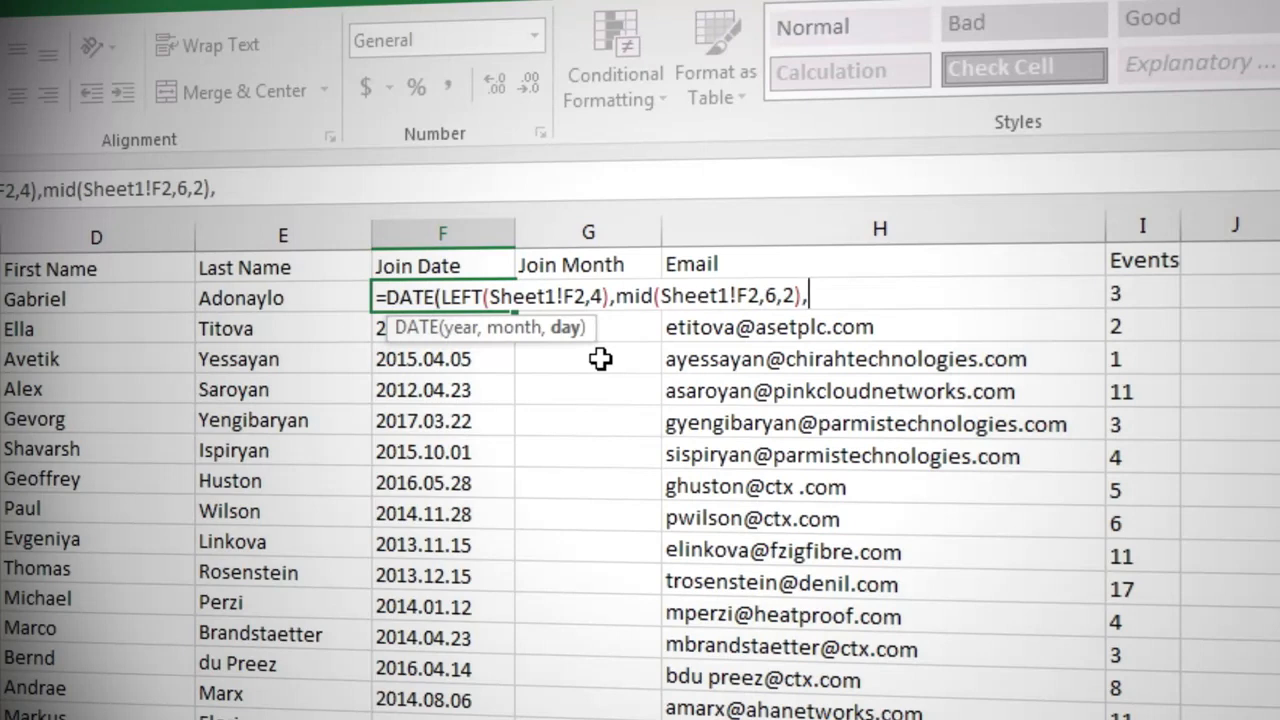
text(rig)
key(Tab)
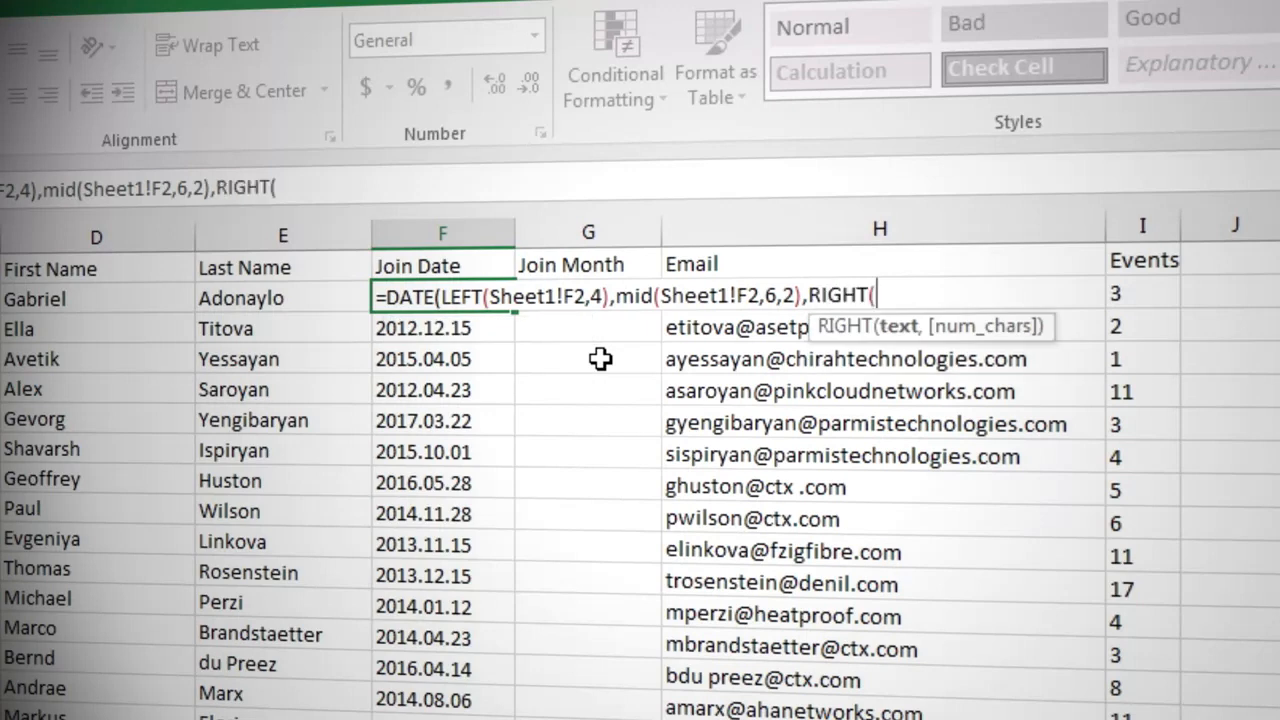
text(Sheet1!F2)
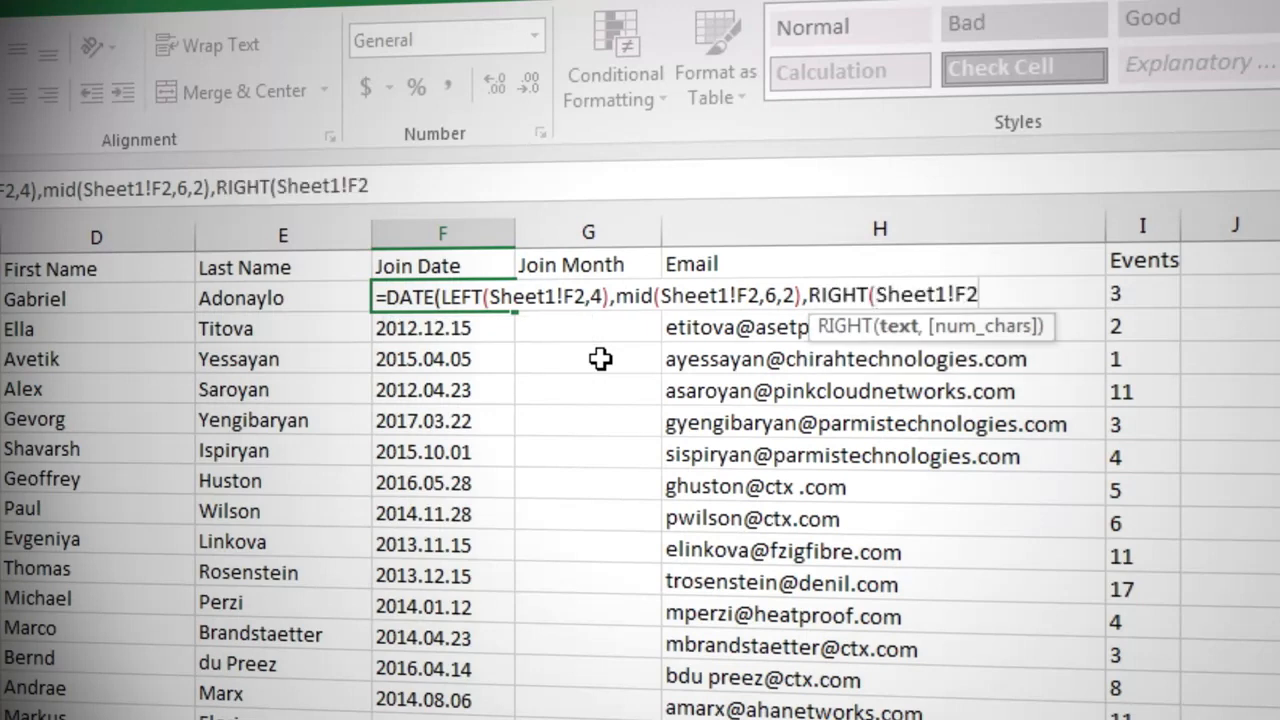
text(,2))
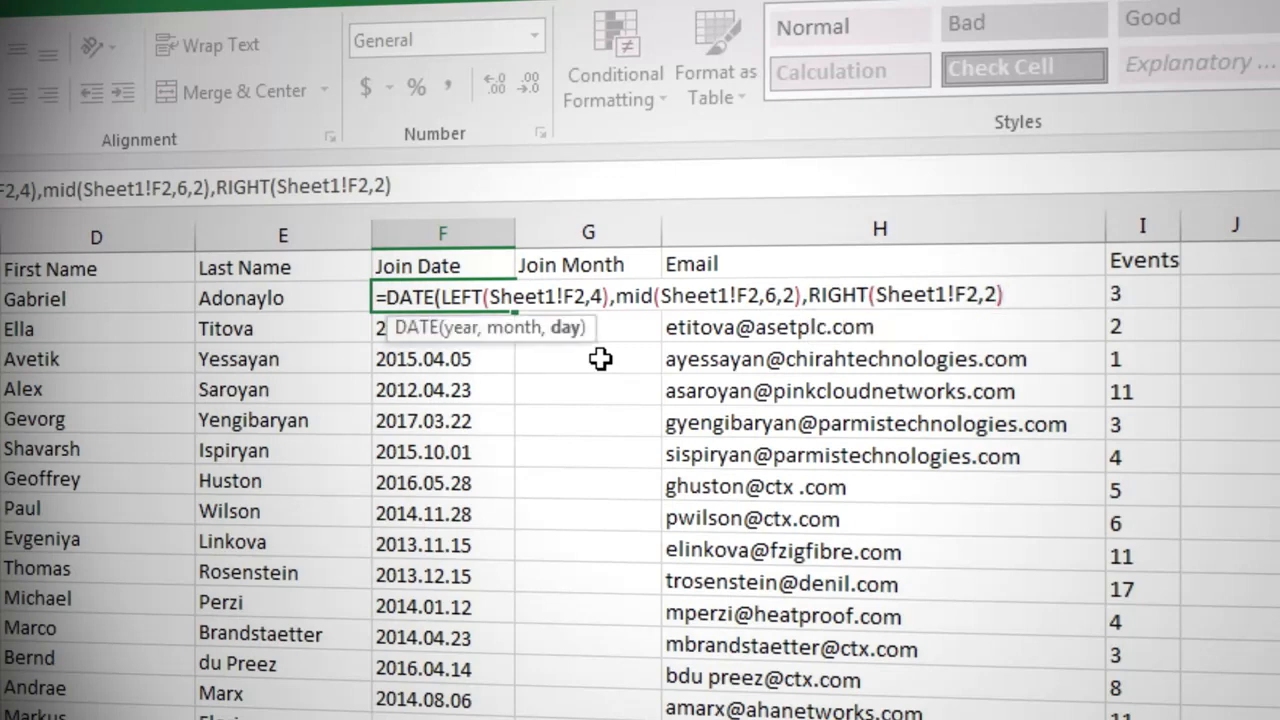
text())
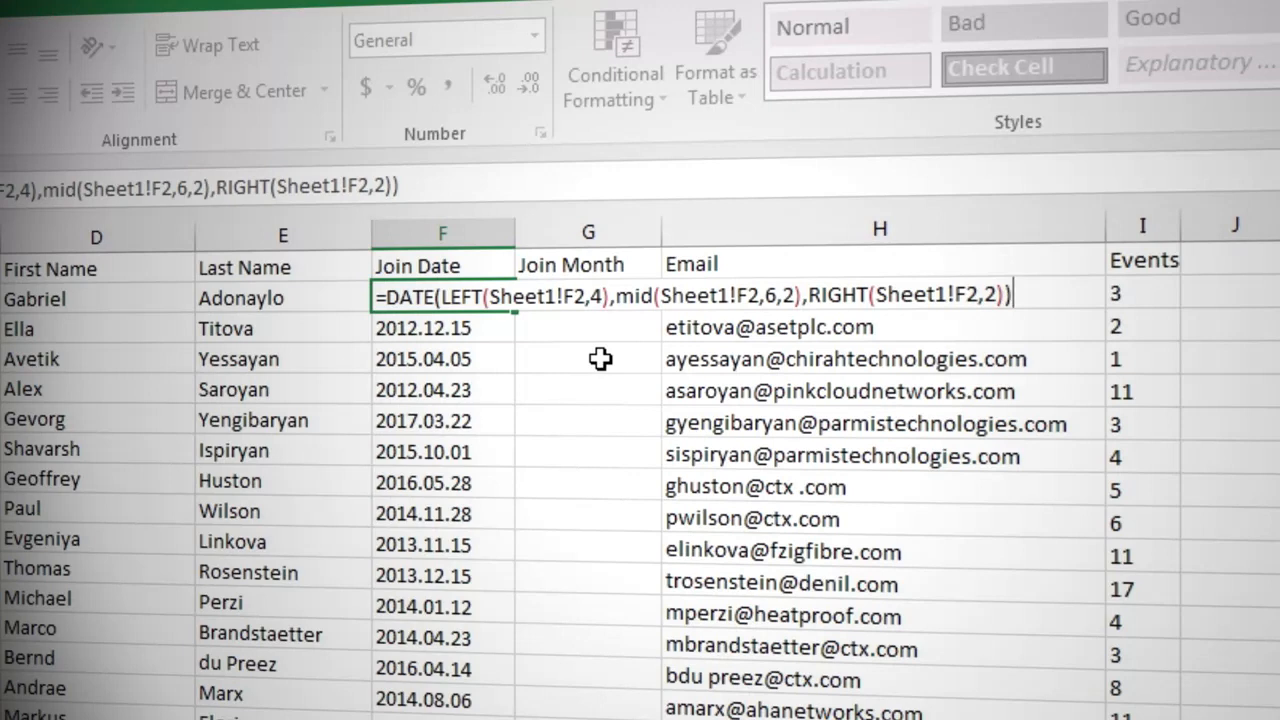
key(Return)
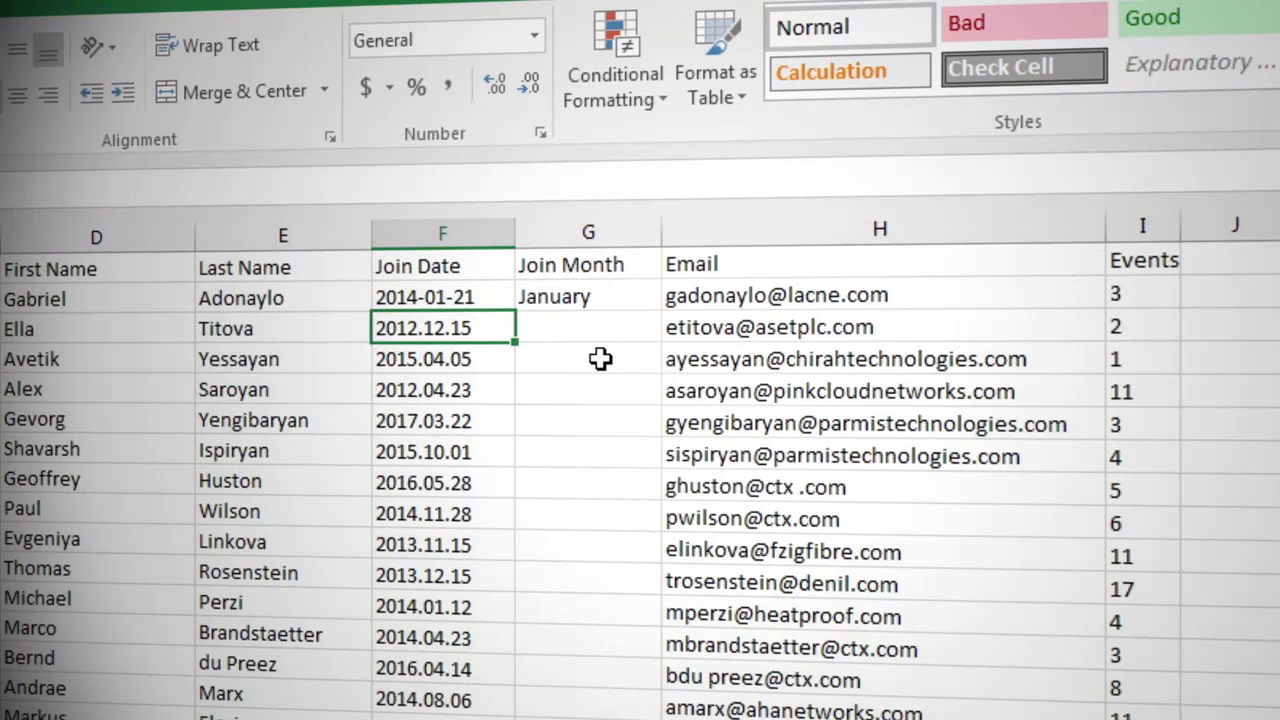
Step: Fill the Join Date formula in F2 and the Join Month formula in G2 down through all data rows
click(503, 296)
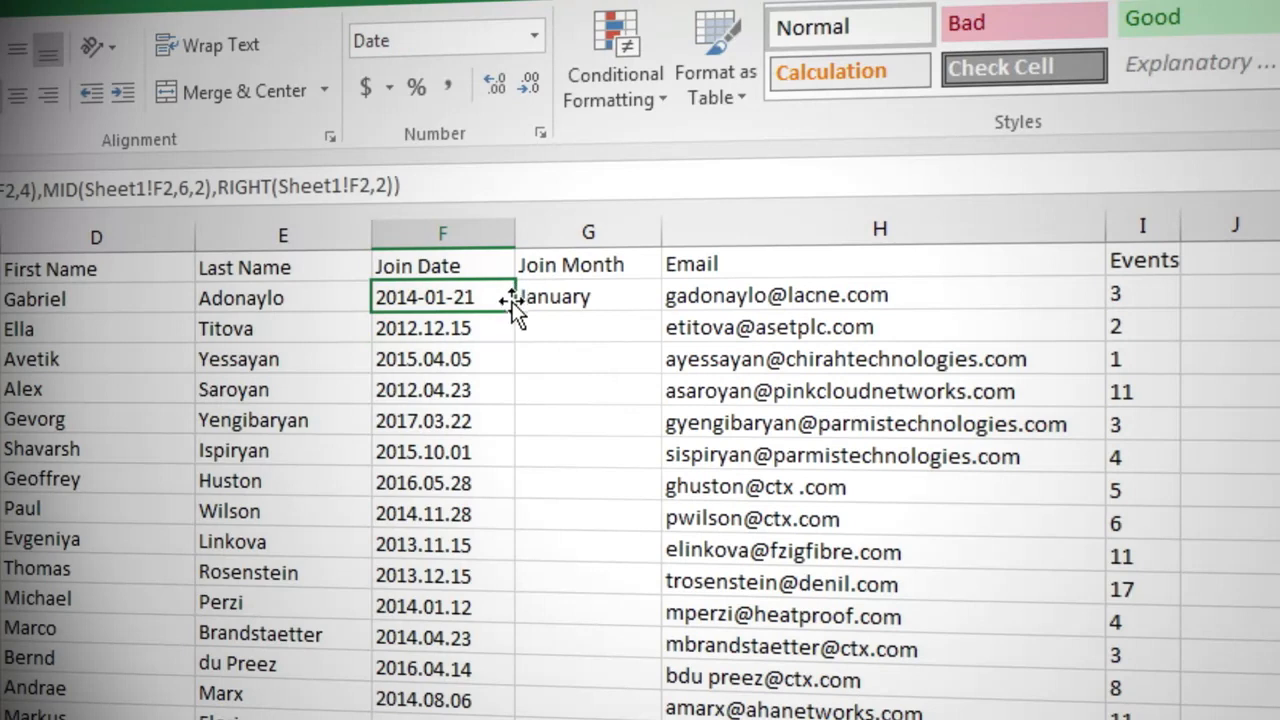
double_click(513, 308)
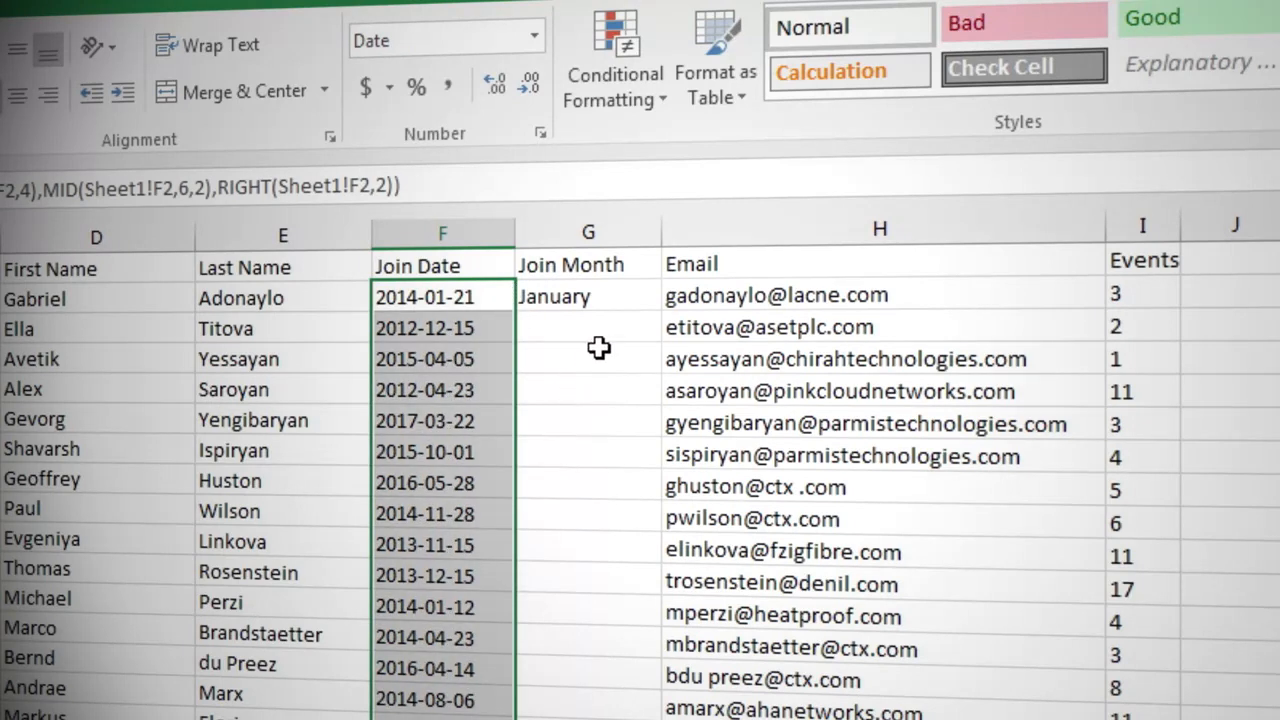
click(600, 299)
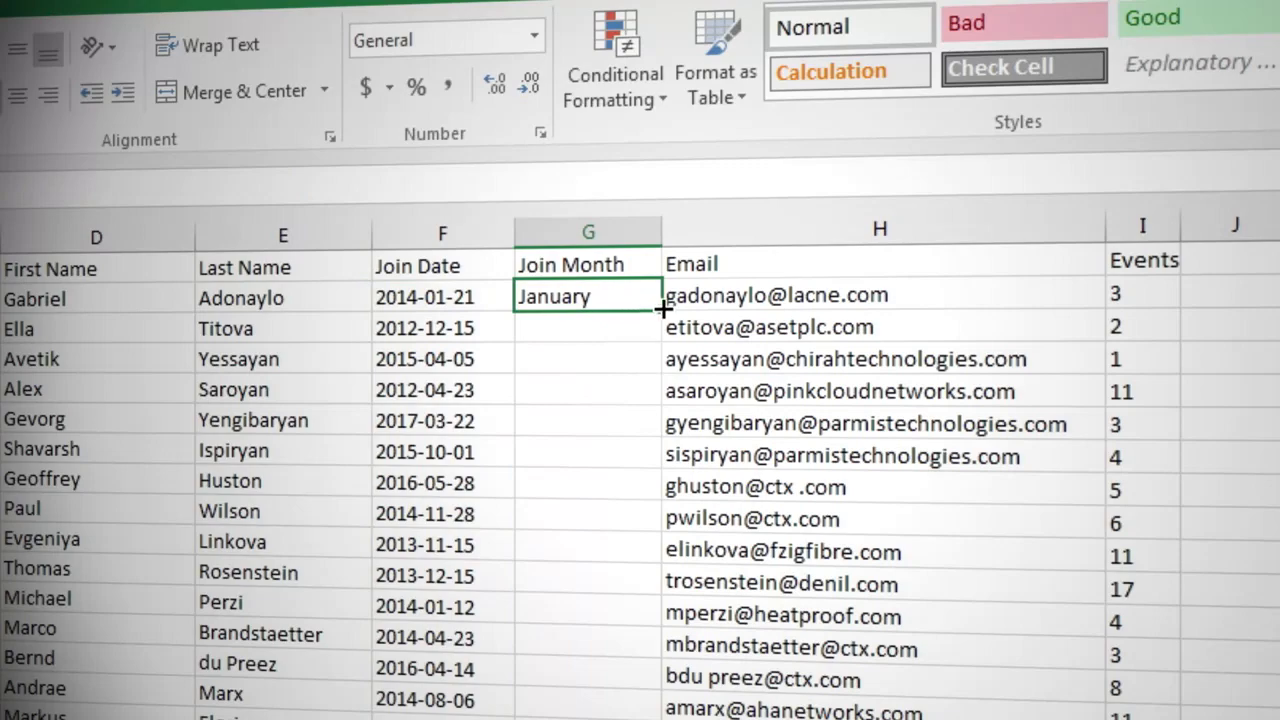
double_click(666, 310)
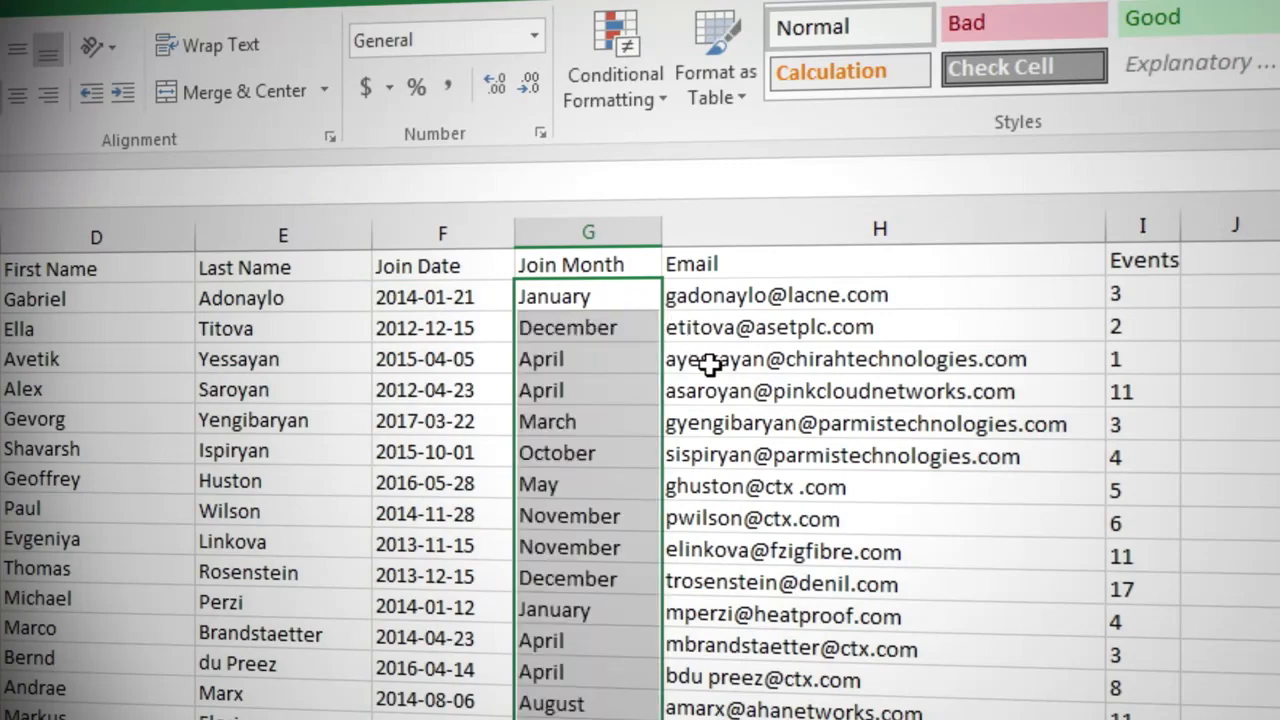